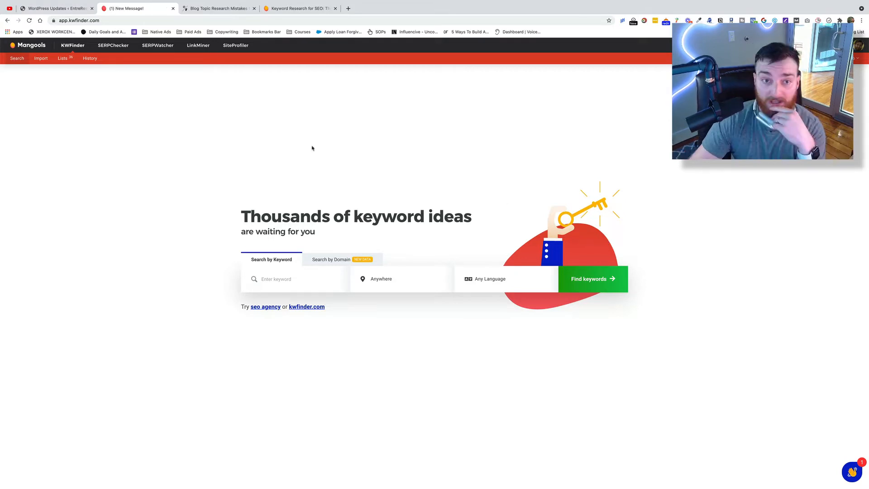
Search for keyword ideas related to "exotic animals as pets"
{"action": "left_click", "coordinate": [281, 279]}
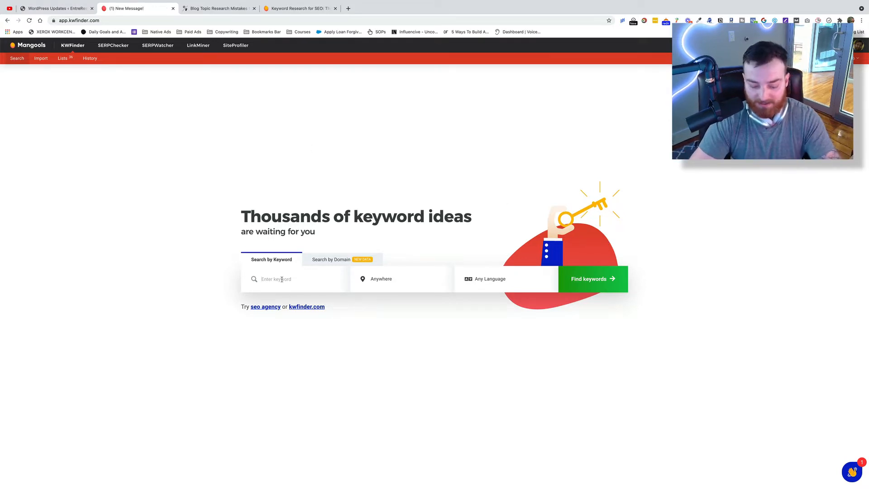
{"action": "type", "text": "exotic animal"}
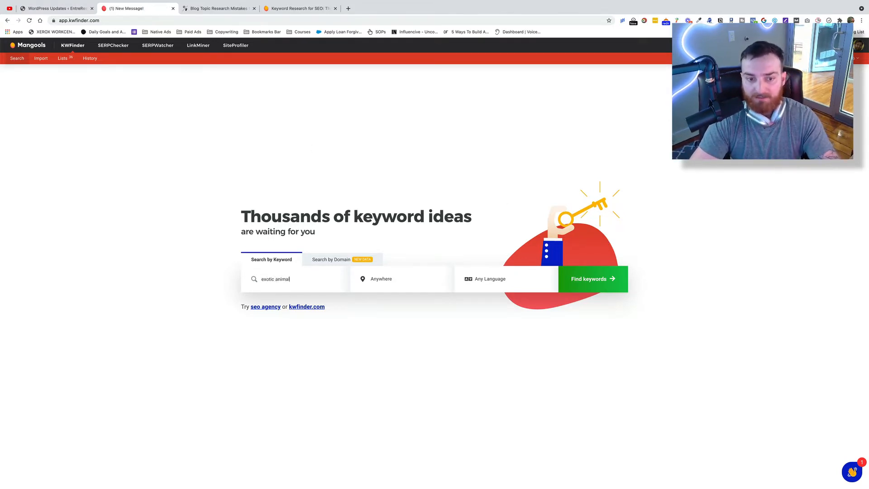
{"action": "type", "text": "s as pets"}
{"action": "key", "text": "Return"}
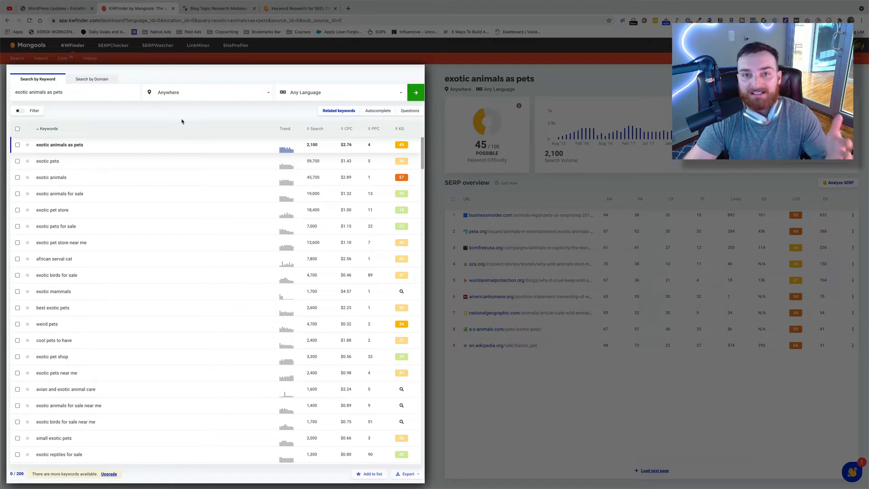
{"action": "left_click", "coordinate": [35, 113]}
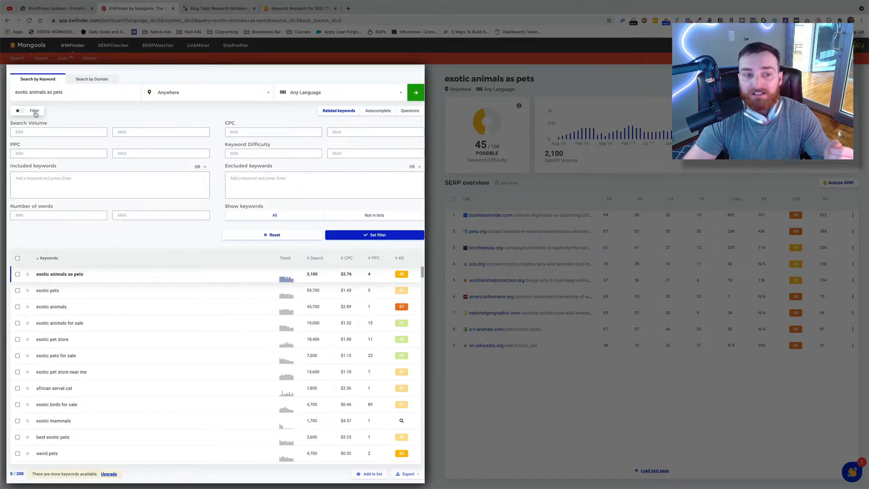
{"action": "left_click", "coordinate": [34, 111]}
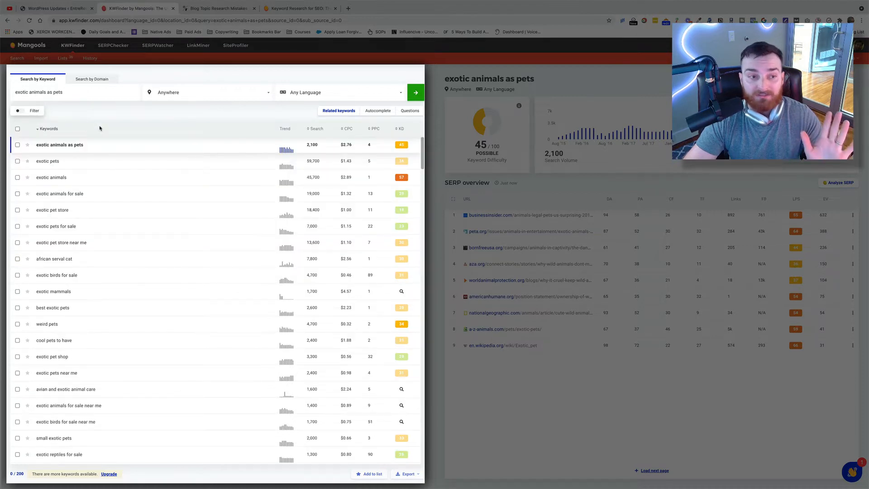
{"action": "left_click", "coordinate": [36, 112]}
{"action": "left_click", "coordinate": [37, 113]}
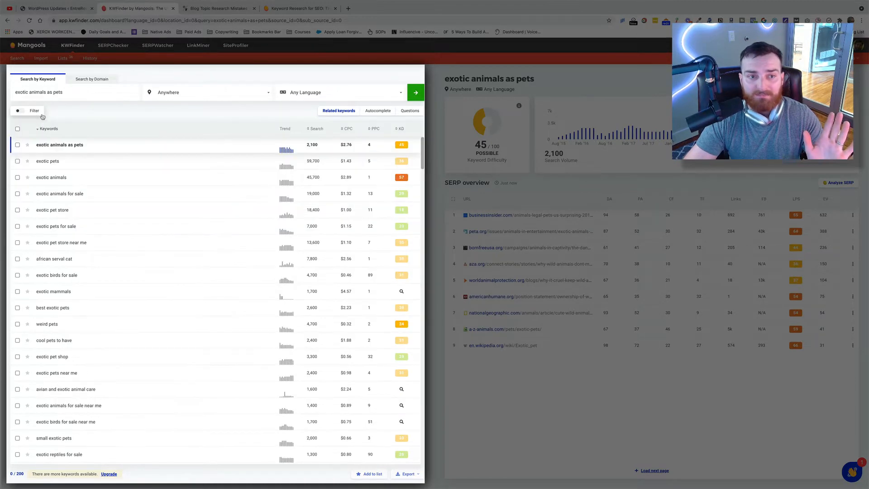
{"action": "left_click", "coordinate": [198, 98]}
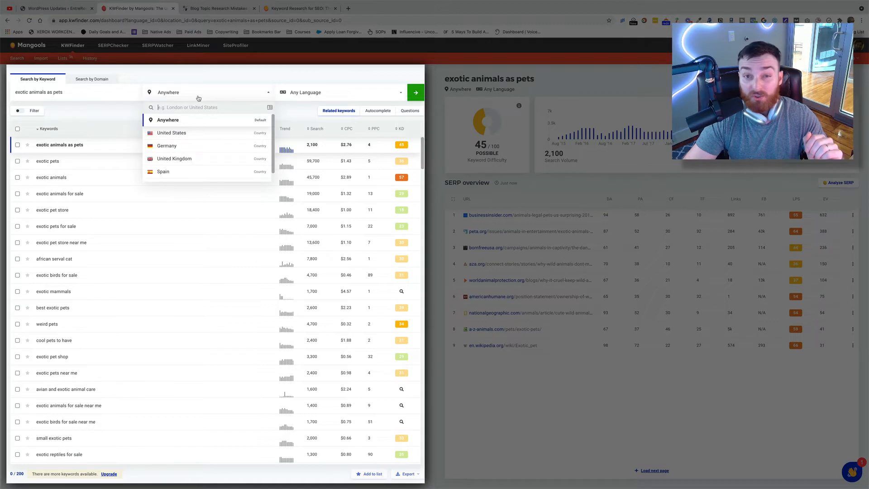
{"action": "left_click", "coordinate": [197, 97]}
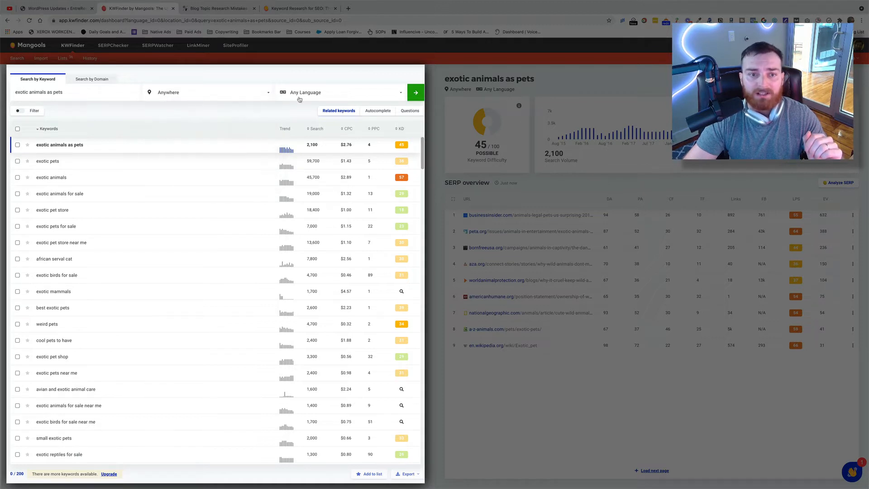
Set the language of the keyword search to English
{"action": "left_click", "coordinate": [316, 96]}
{"action": "scroll", "coordinate": [312, 150], "scroll_direction": "down", "scroll_amount": 3}
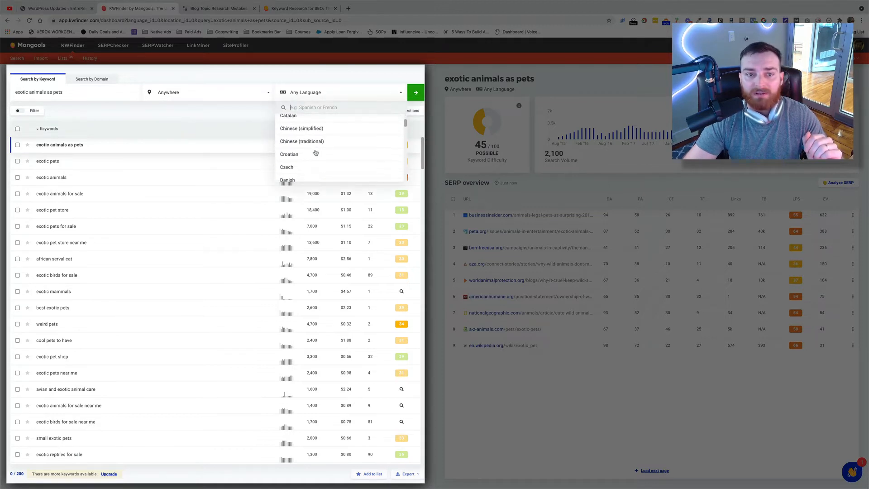
{"action": "left_click", "coordinate": [312, 152]}
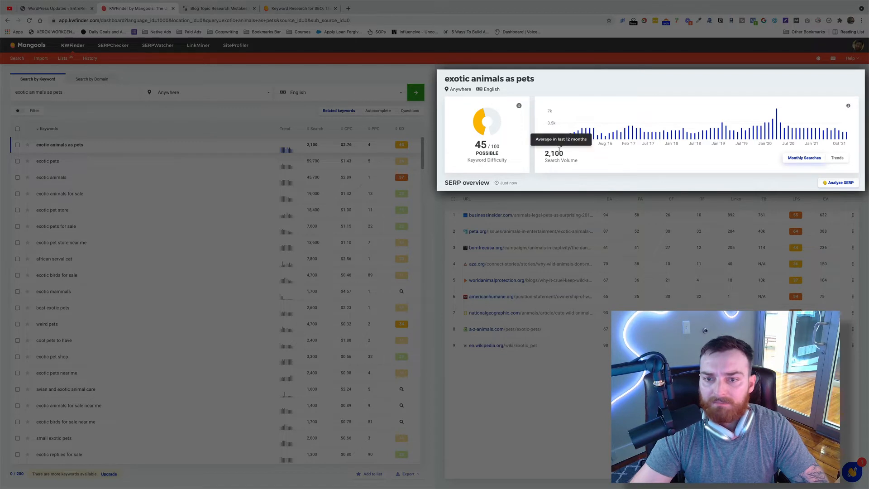
Examine the search volume history and the SERP overview metrics, including DA, for "exotic animals as pets"
{"action": "mouse_move", "coordinate": [580, 135]}
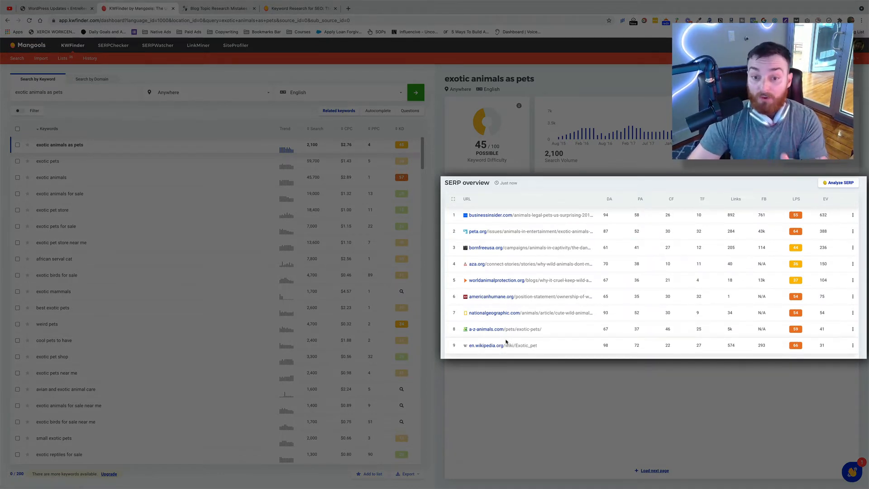
{"action": "left_click", "coordinate": [93, 94]}
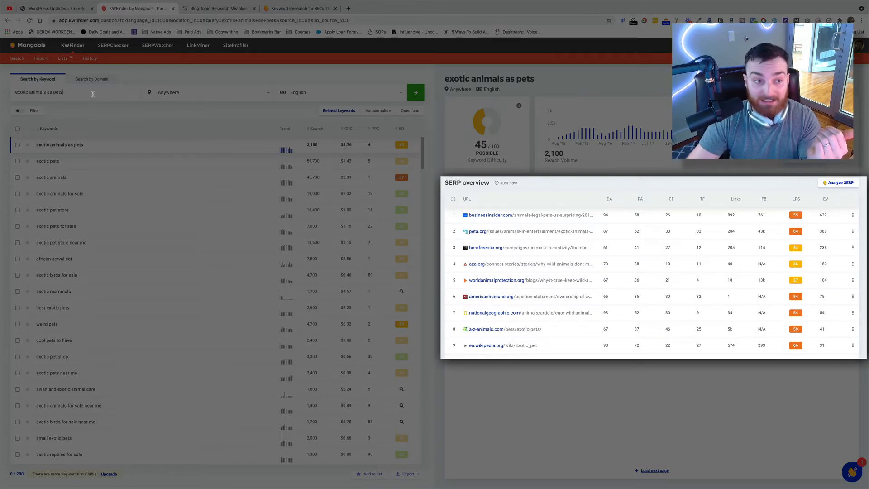
{"action": "left_click_drag", "start_coordinate": [93, 94], "coordinate": [15, 92]}
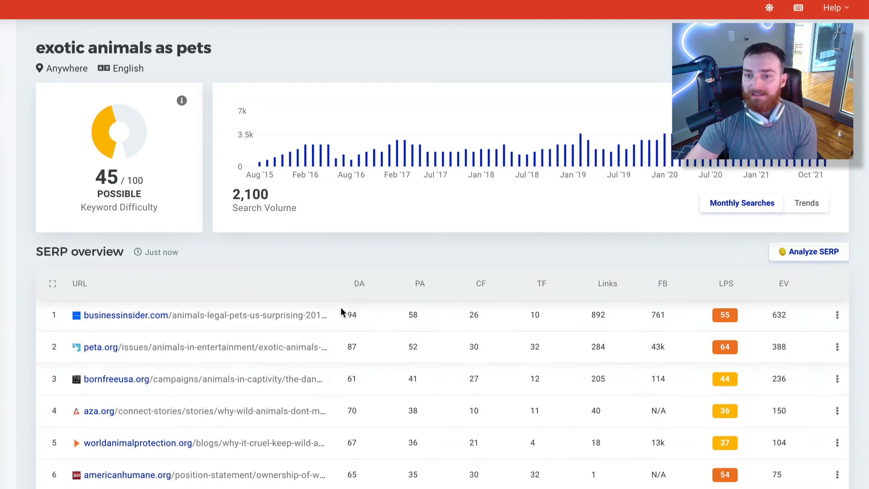
{"action": "mouse_move", "coordinate": [358, 284]}
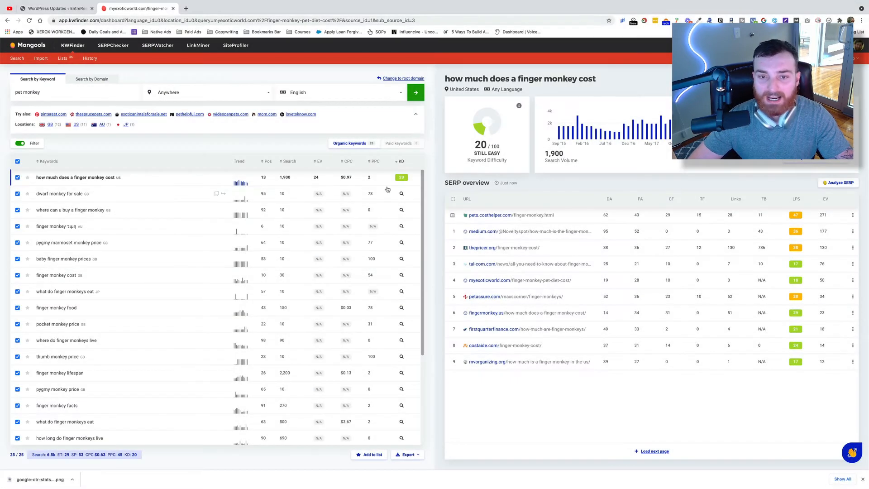
Calculate the keyword difficulty of the five unrated keywords from "dwarf monkey for sale" through "baby finger monkey prices"
{"action": "left_click", "coordinate": [402, 162]}
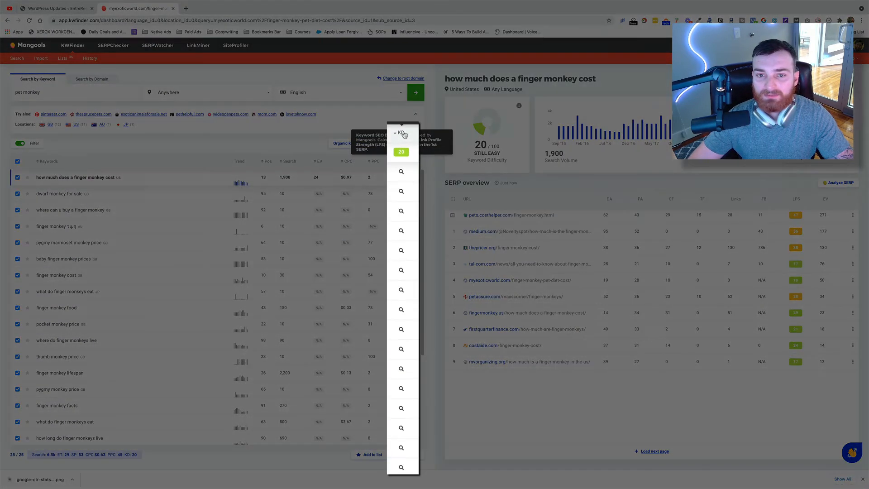
{"action": "left_click", "coordinate": [401, 172]}
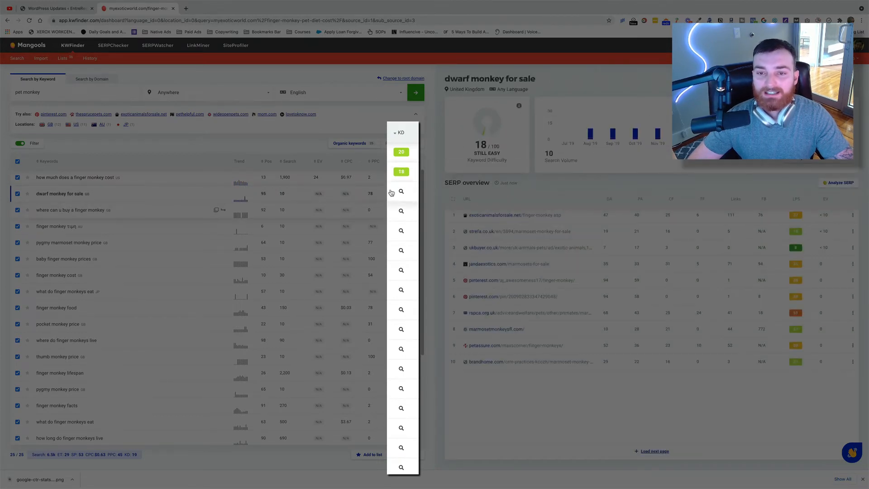
{"action": "left_click", "coordinate": [402, 192]}
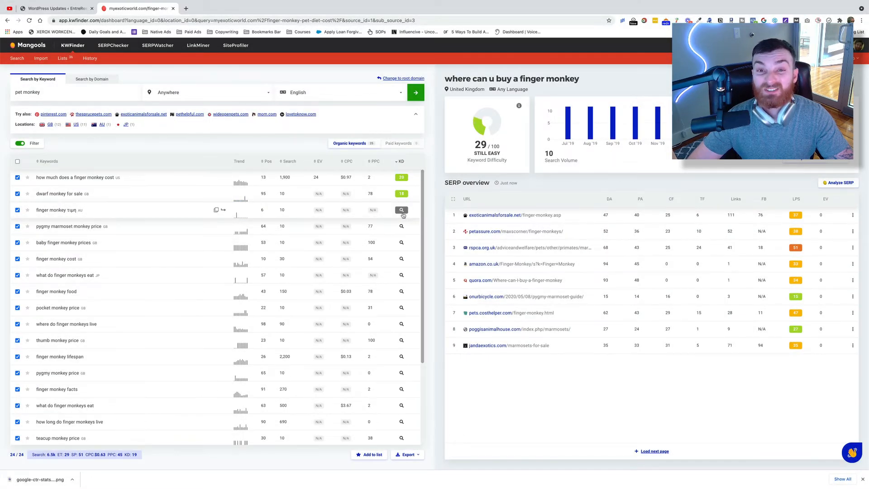
{"action": "left_click", "coordinate": [402, 226]}
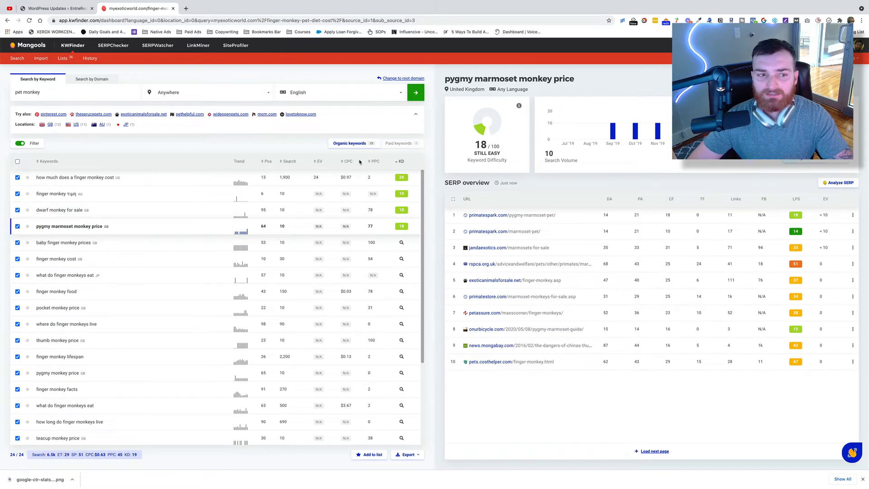
{"action": "left_click", "coordinate": [401, 243]}
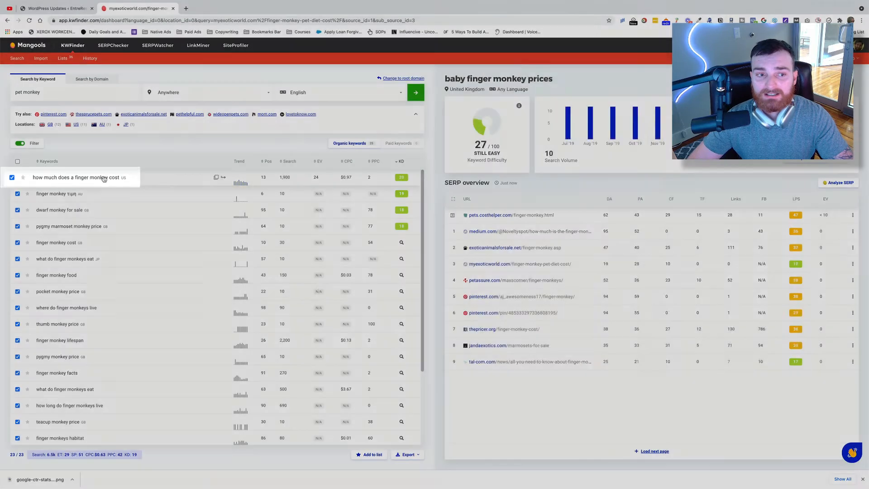
Select only "how much does a finger monkey cost" and add it to a new keyword list named Finger Monkey Article
{"action": "left_click", "coordinate": [104, 179]}
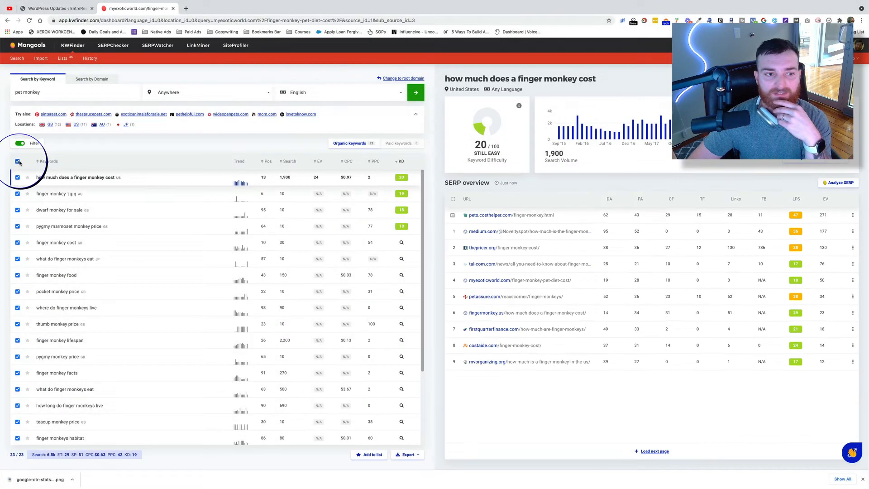
{"action": "left_click", "coordinate": [18, 161]}
{"action": "left_click", "coordinate": [18, 177]}
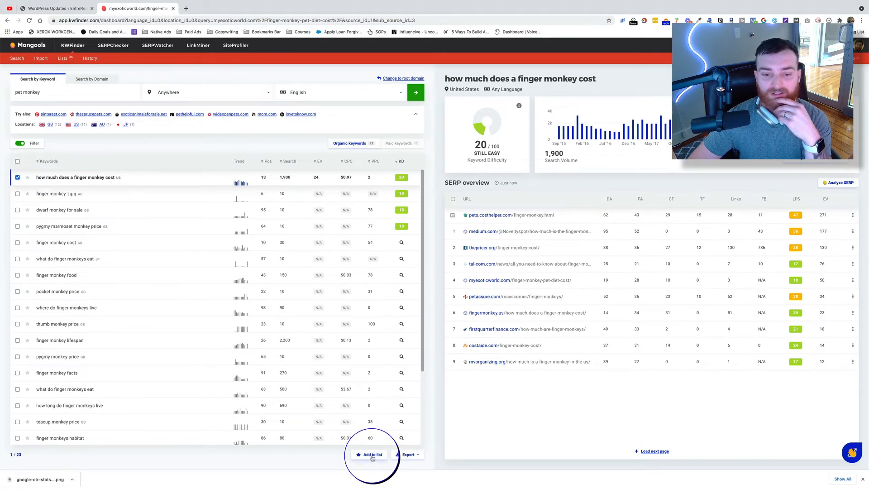
{"action": "left_click", "coordinate": [370, 455]}
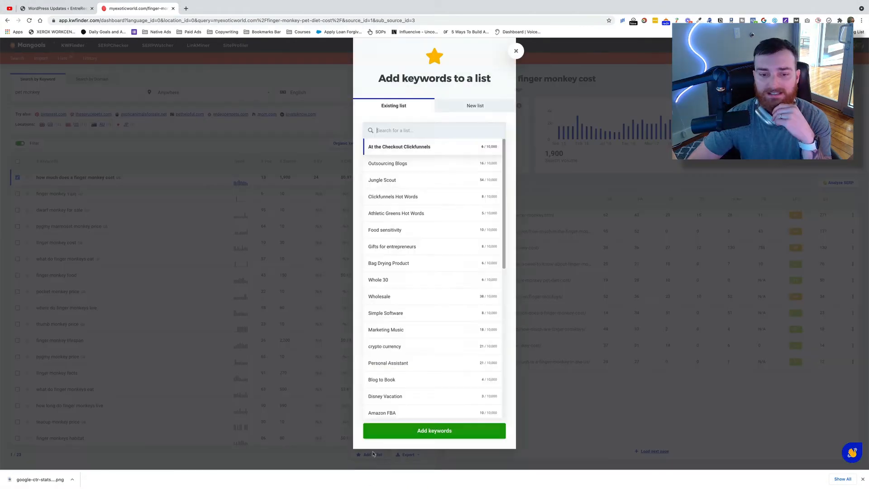
{"action": "left_click", "coordinate": [466, 106]}
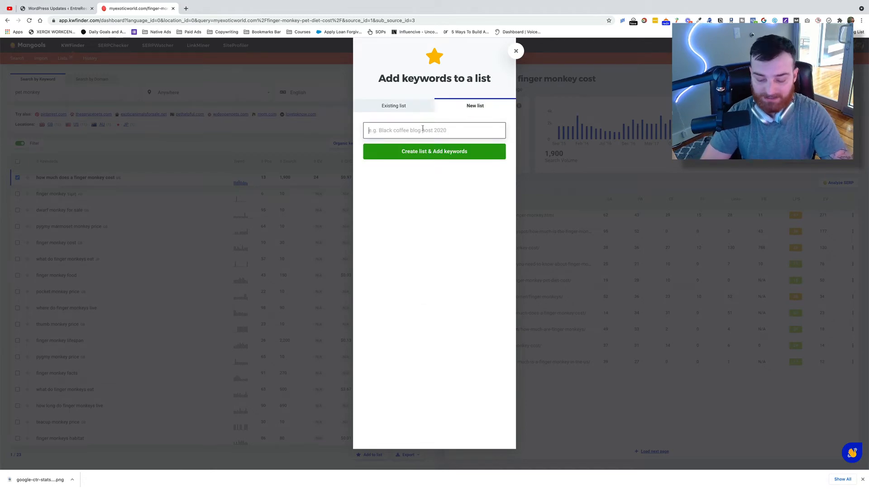
{"action": "type", "text": "Finger Monkey Article"}
{"action": "key", "text": "Return"}
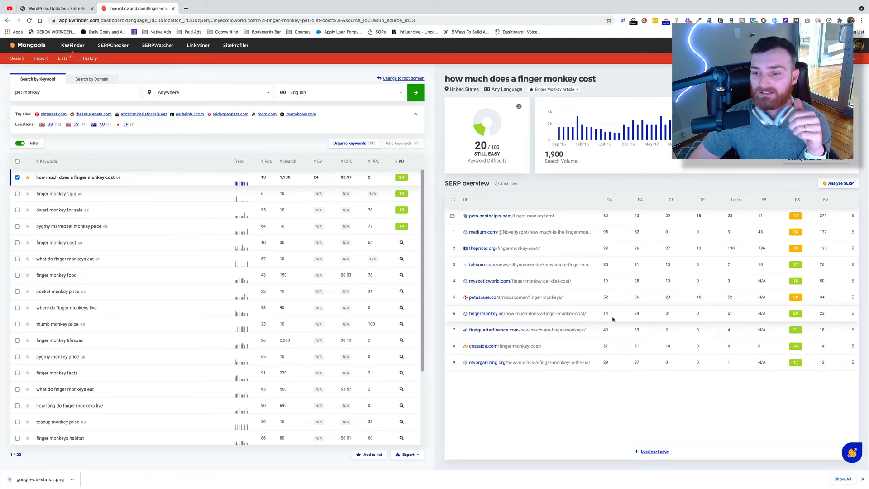
Show the ranking keywords of the fingermonkey.us result in the SERP overview and select "finger monkey lifespan"
{"action": "left_click", "coordinate": [852, 314]}
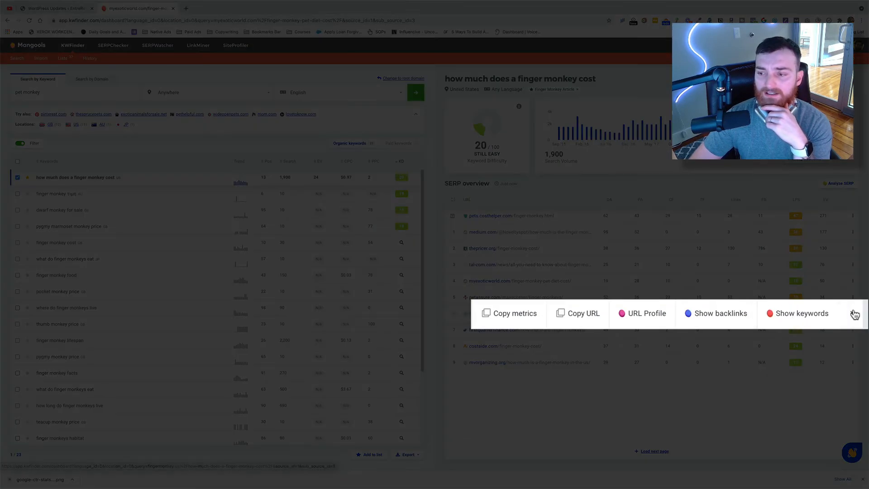
{"action": "left_click", "coordinate": [799, 314]}
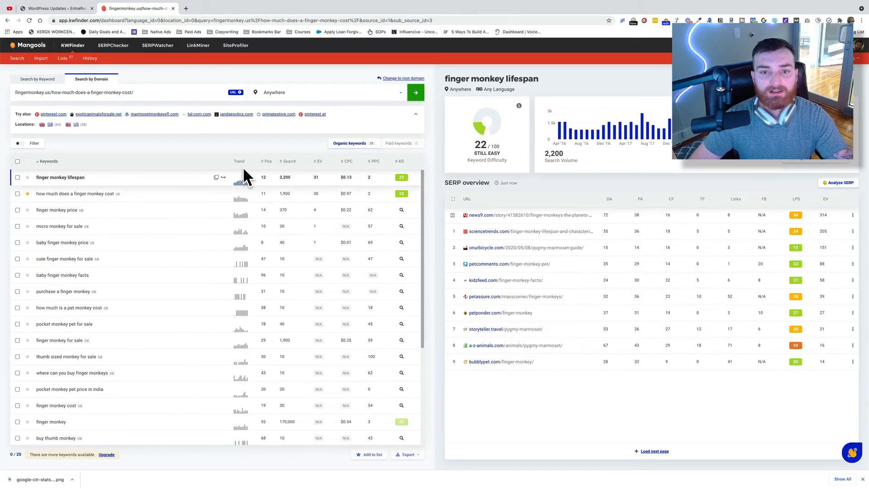
{"action": "left_click", "coordinate": [17, 177]}
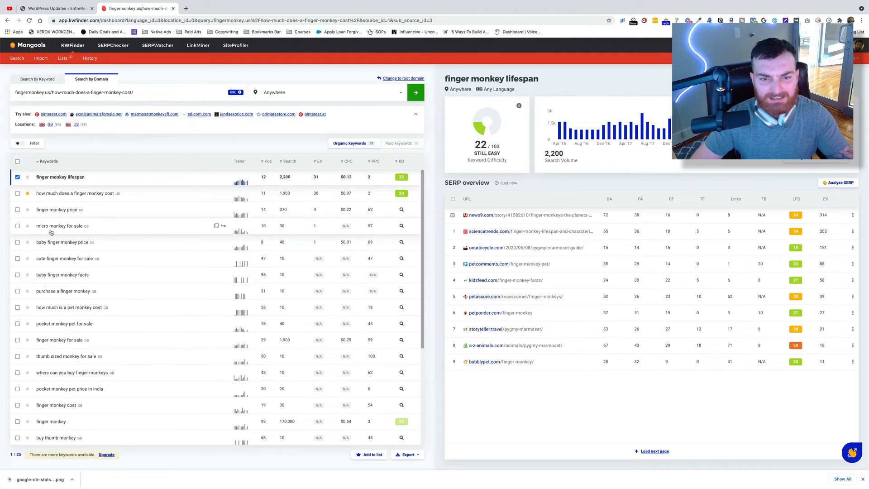
Calculate the difficulty of "micro monkey for sale" and "how much is a pet monkey cost", adding the latter to the selection
{"action": "left_click", "coordinate": [401, 226]}
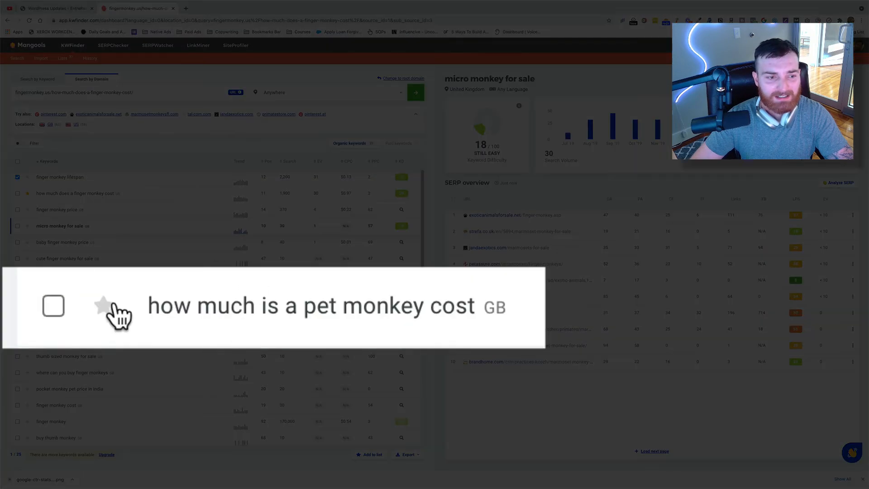
{"action": "left_click", "coordinate": [17, 275]}
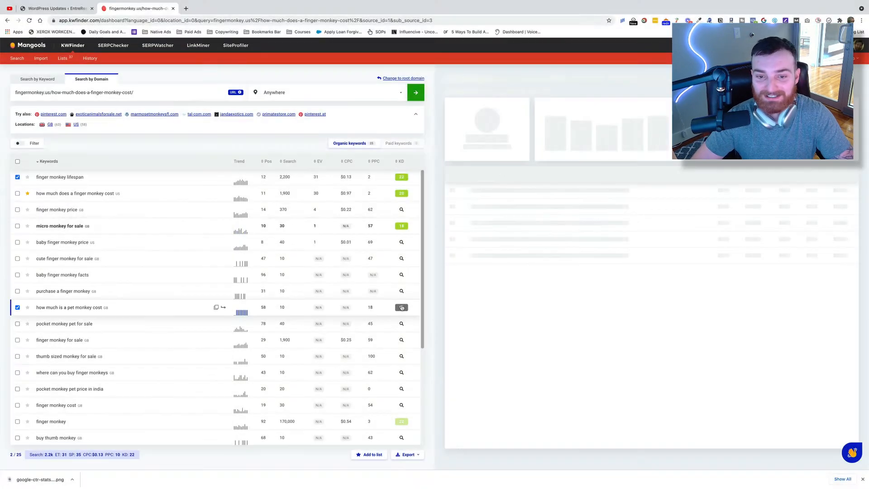
{"action": "left_click", "coordinate": [398, 308]}
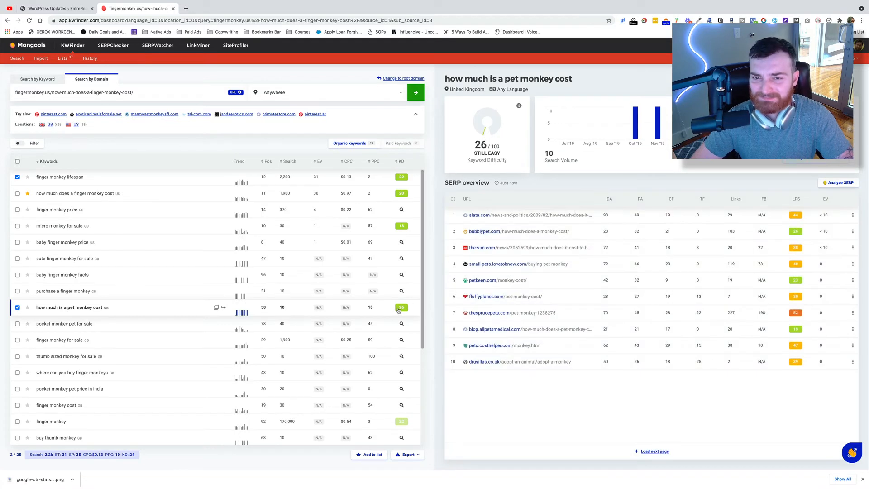
Sort the keywords by search volume, highest first, and update the difficulty of "finger monkey"
{"action": "left_click", "coordinate": [290, 162]}
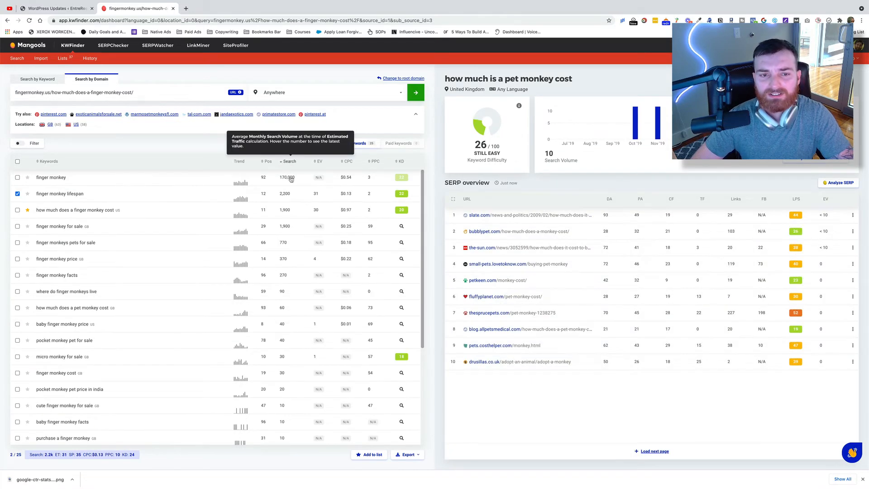
{"action": "left_click", "coordinate": [399, 179]}
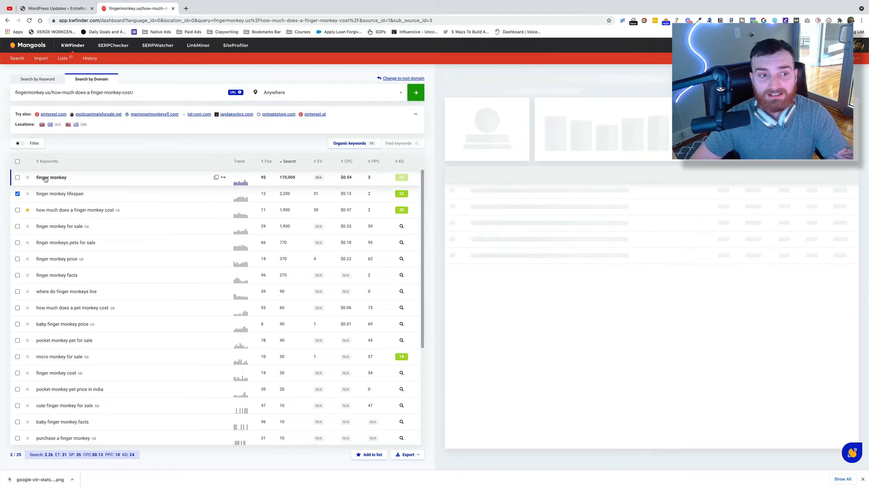
Select "finger monkey" and add it with the other selected keywords to the existing Finger Monkey Article list
{"action": "left_click", "coordinate": [17, 177]}
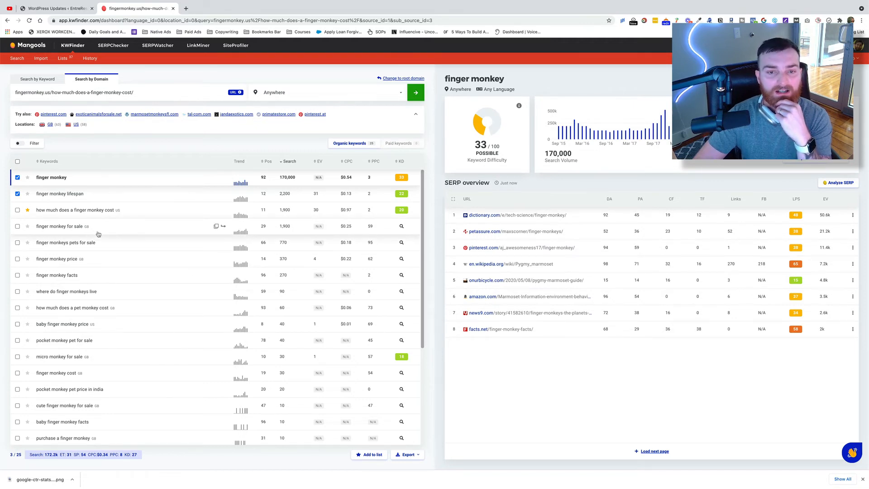
{"action": "left_click", "coordinate": [372, 455]}
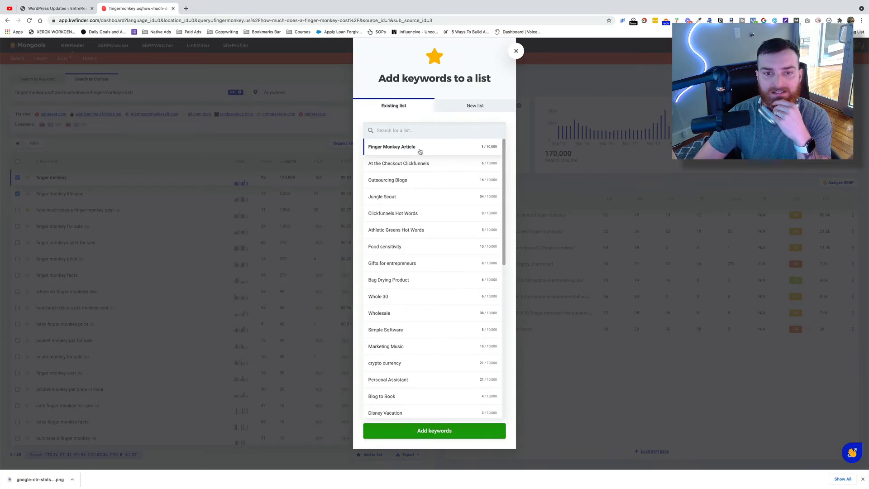
{"action": "left_click", "coordinate": [443, 436]}
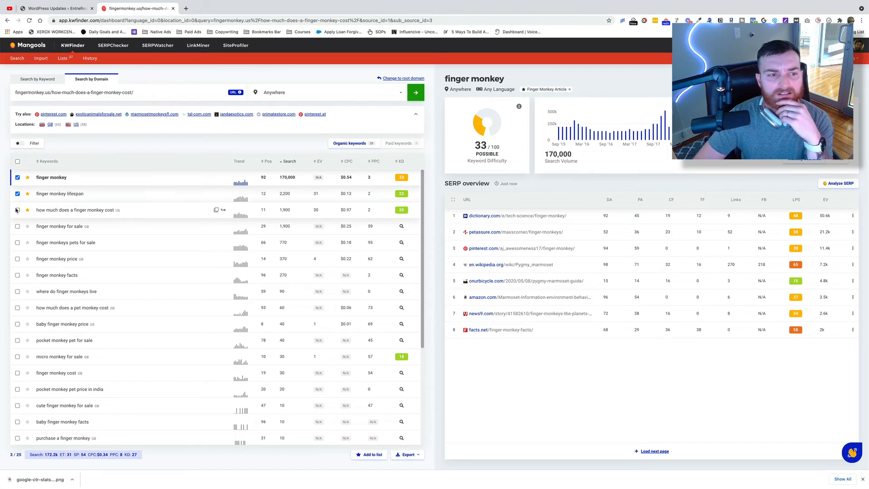
Select "how much does a finger monkey cost", "finger monkey facts" and "baby finger monkey price" and add the selection to the Finger Monkey Article list
{"action": "scroll", "coordinate": [21, 212], "scroll_direction": "down", "scroll_amount": 1}
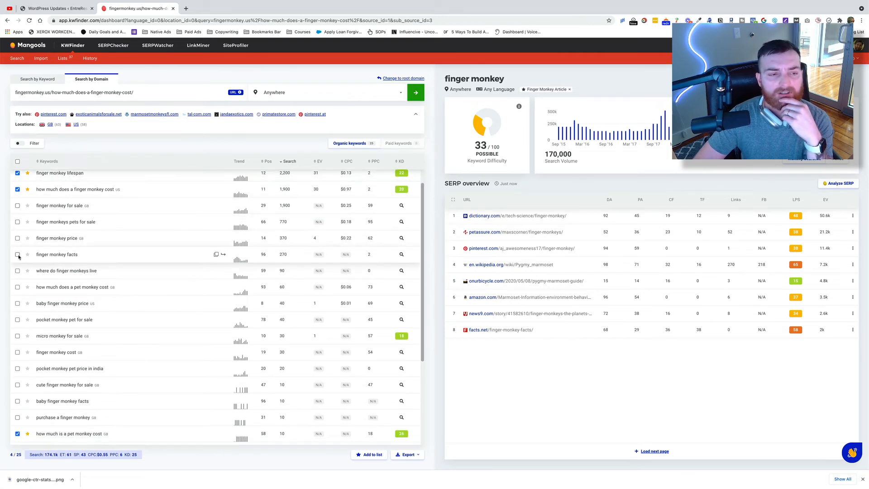
{"action": "scroll", "coordinate": [64, 265], "scroll_direction": "down", "scroll_amount": 1}
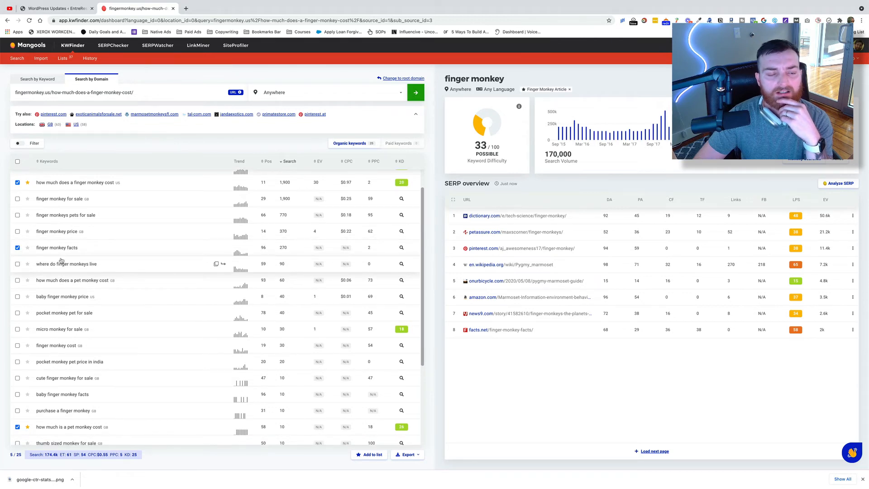
{"action": "left_click", "coordinate": [18, 297]}
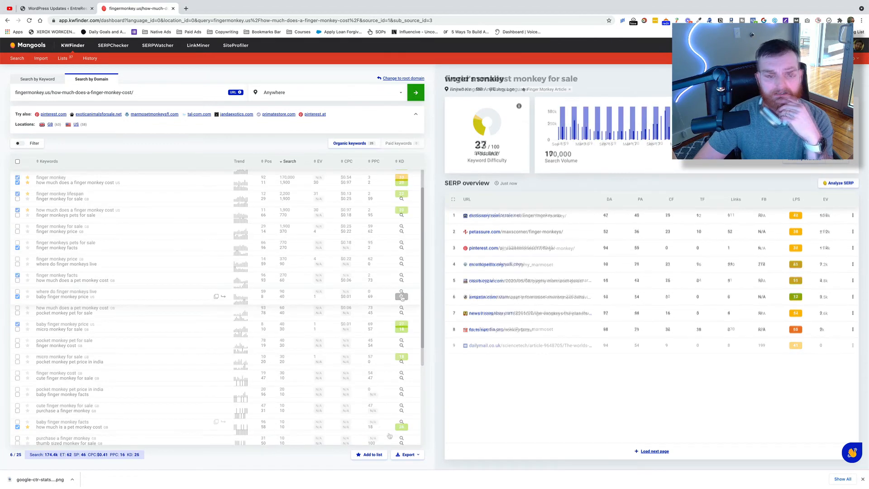
{"action": "left_click", "coordinate": [373, 455]}
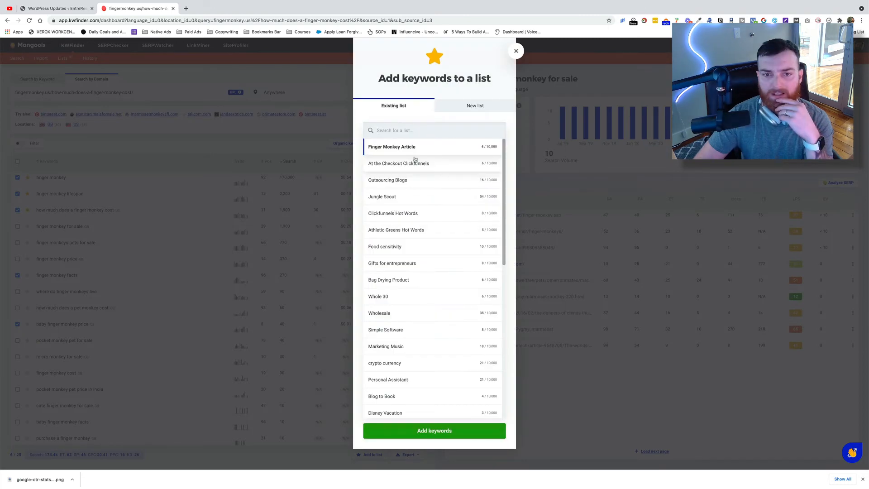
{"action": "left_click", "coordinate": [443, 436]}
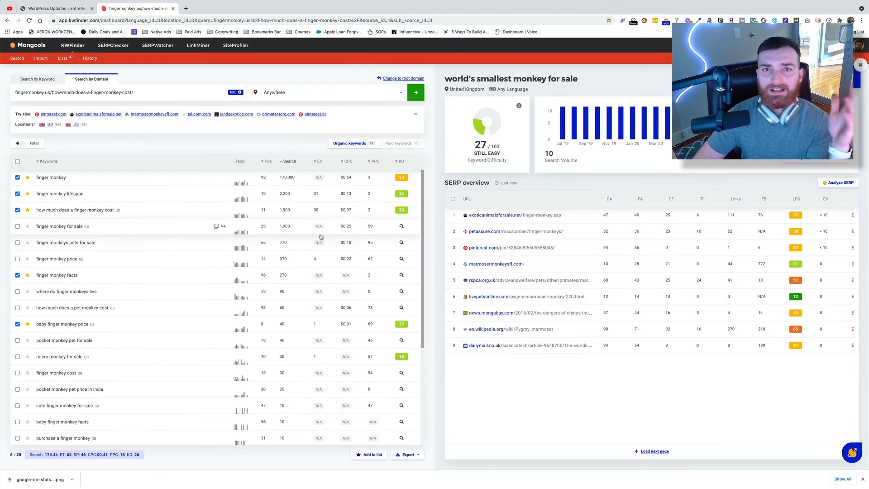
Open the Finger Monkey Article keyword list and copy all of its keywords to the clipboard
{"action": "left_click", "coordinate": [62, 58]}
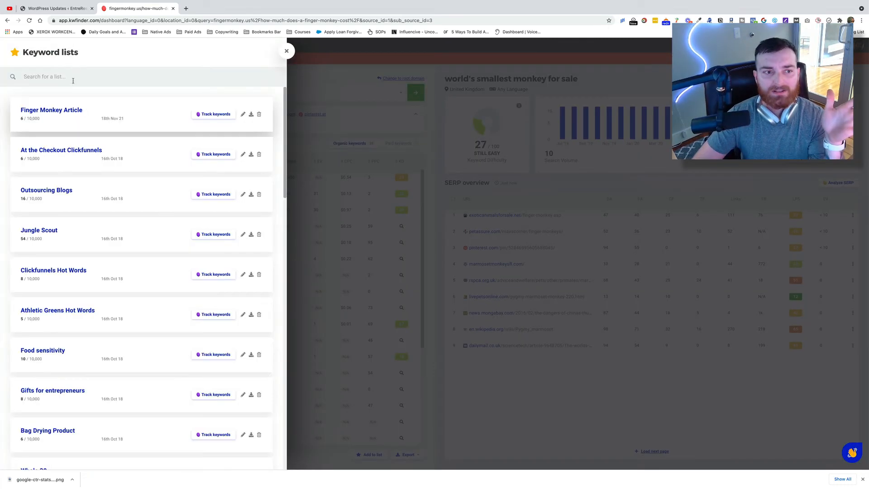
{"action": "left_click", "coordinate": [55, 114]}
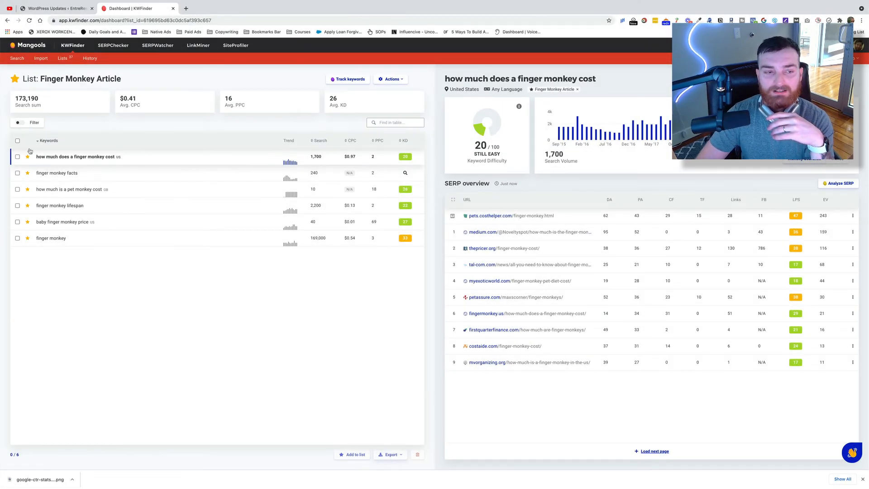
{"action": "left_click", "coordinate": [17, 141]}
{"action": "left_click", "coordinate": [399, 456]}
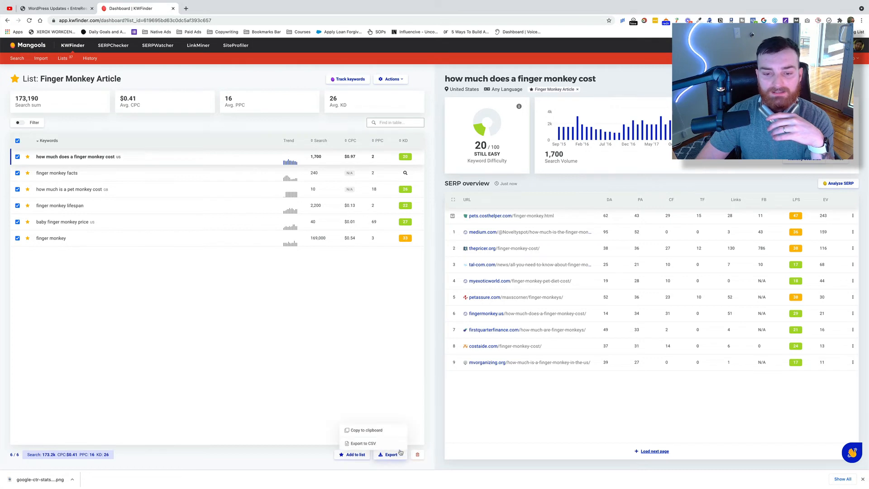
{"action": "left_click", "coordinate": [379, 432]}
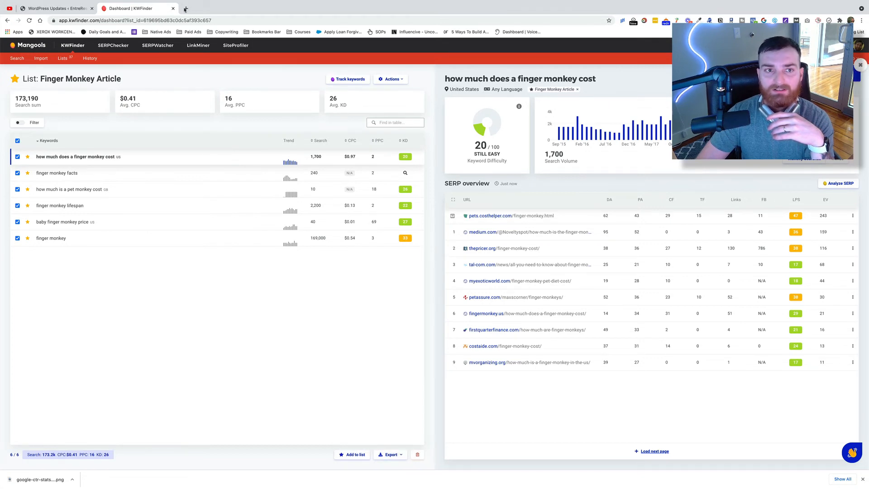
Open Google Drive in a new browser tab and show the options for creating a new file
{"action": "left_click", "coordinate": [185, 9]}
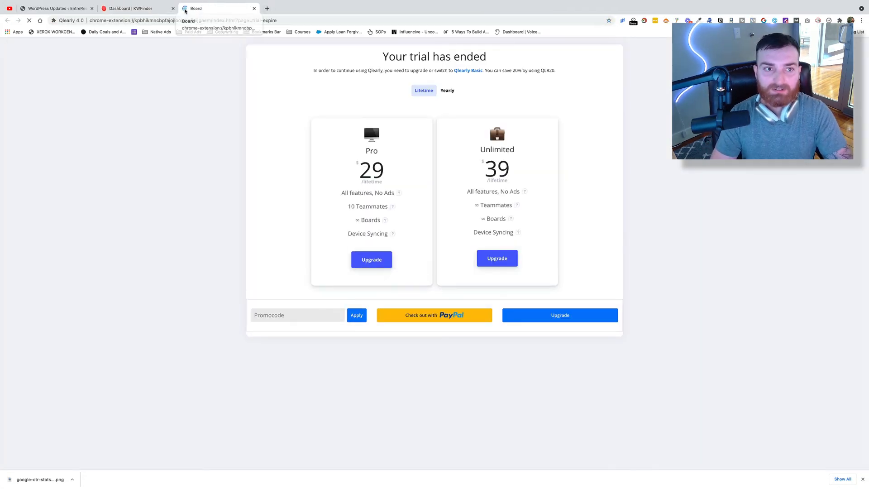
{"action": "left_click", "coordinate": [170, 20]}
{"action": "type", "text": "drive.google.com"}
{"action": "key", "text": "Return"}
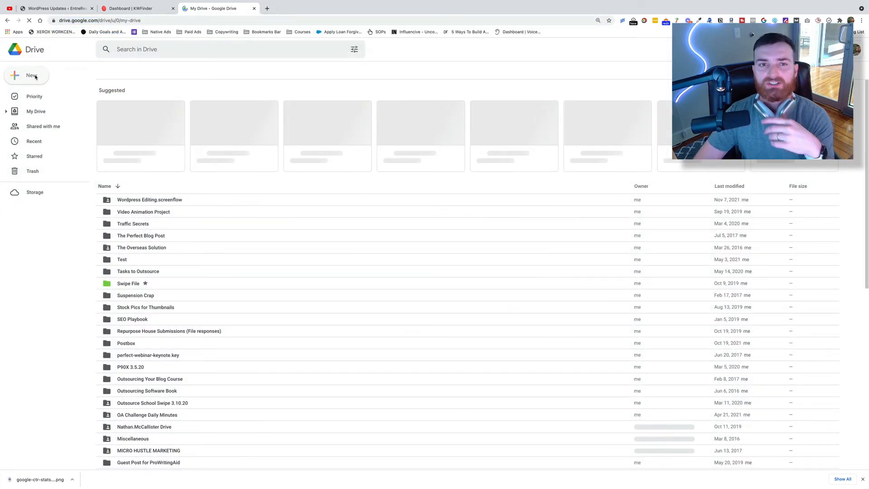
{"action": "left_click", "coordinate": [35, 77]}
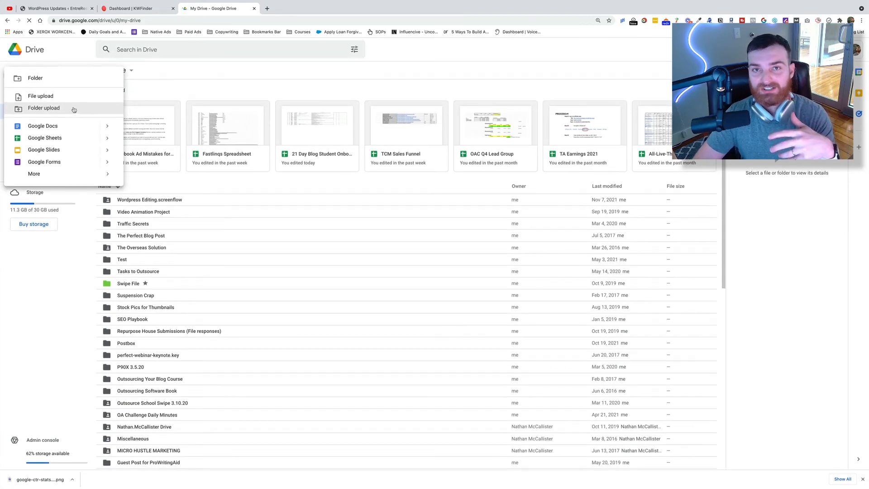
Return to KWFinder and leave the list for a new keyword search
{"action": "left_click", "coordinate": [130, 8]}
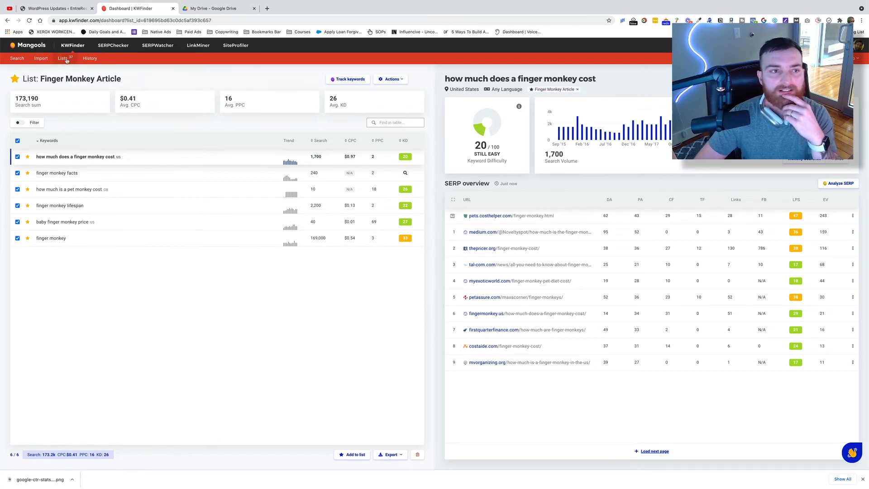
{"action": "left_click", "coordinate": [16, 57]}
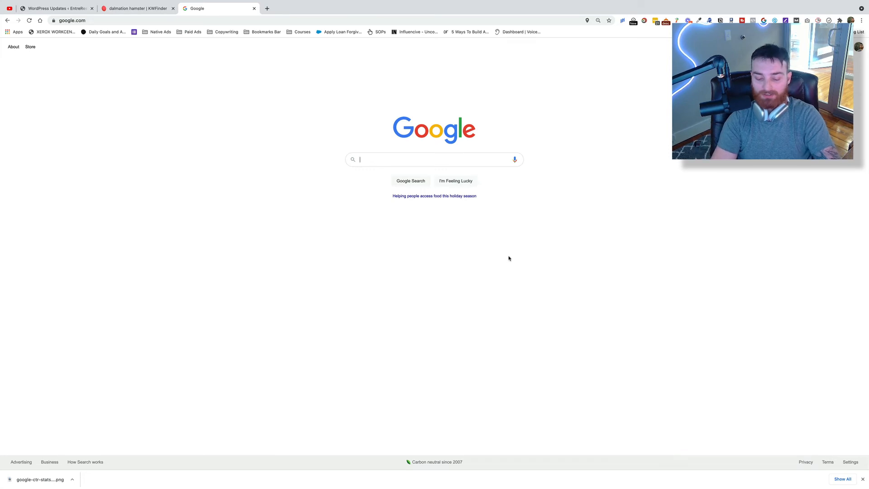
Enter "exotic pets" in Google's search to get its autocomplete suggestions
{"action": "type", "text": "ex"}
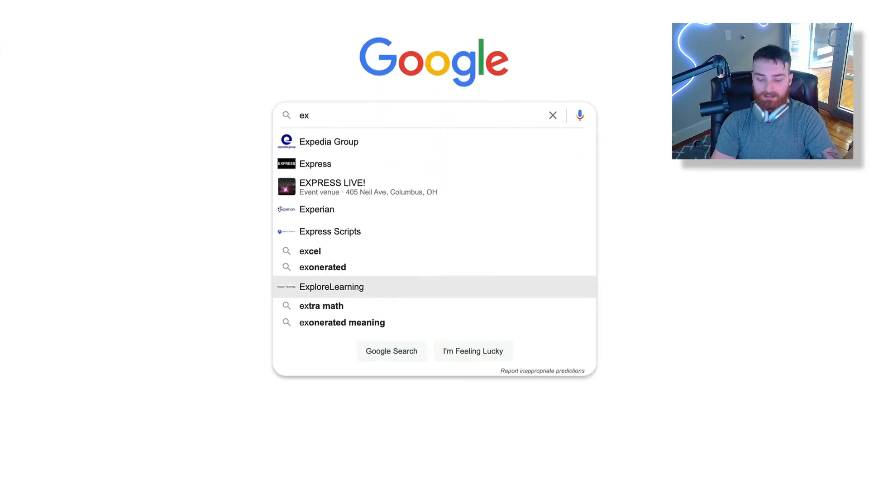
{"action": "type", "text": "otic per"}
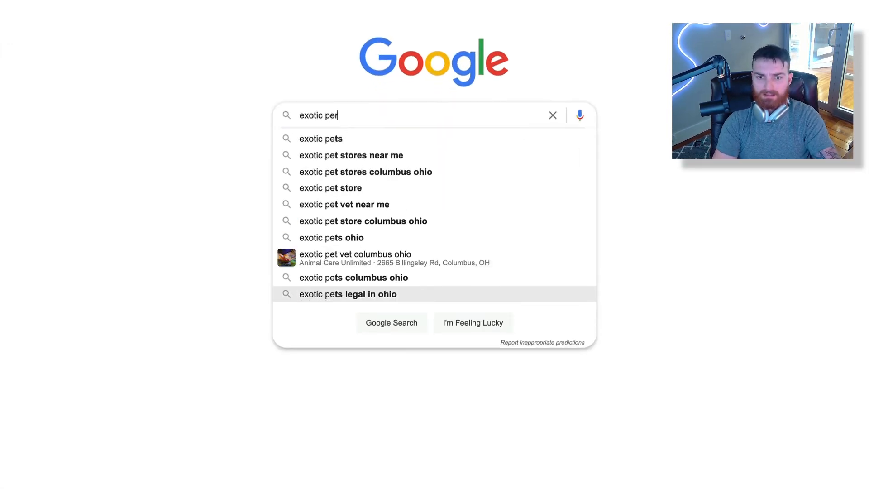
{"action": "key", "text": "BackSpace"}
{"action": "type", "text": "ts"}
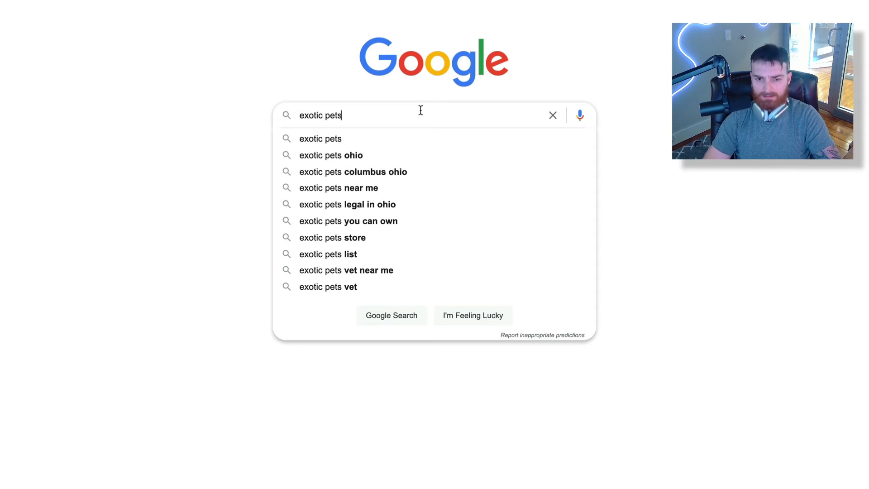
Review the autocomplete suggestions for "exotic pets" followed in turn by each letter from a to e
{"action": "type", "text": "a"}
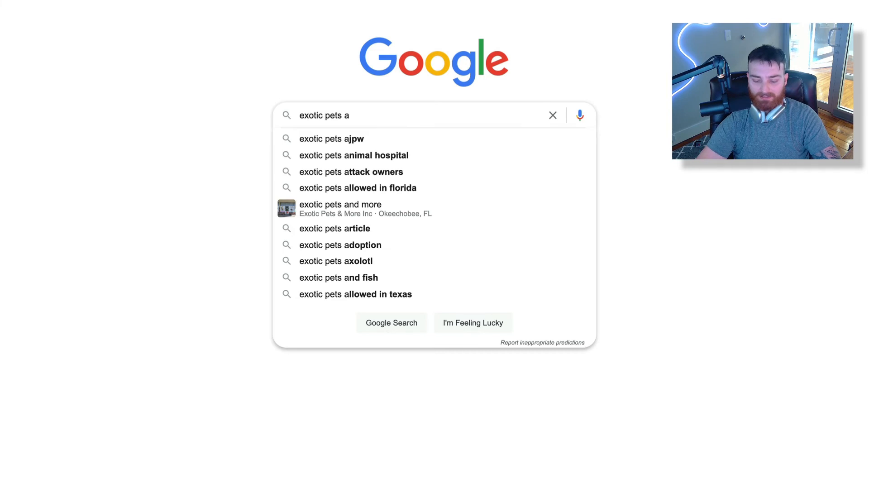
{"action": "key", "text": "BackSpace"}
{"action": "type", "text": "a"}
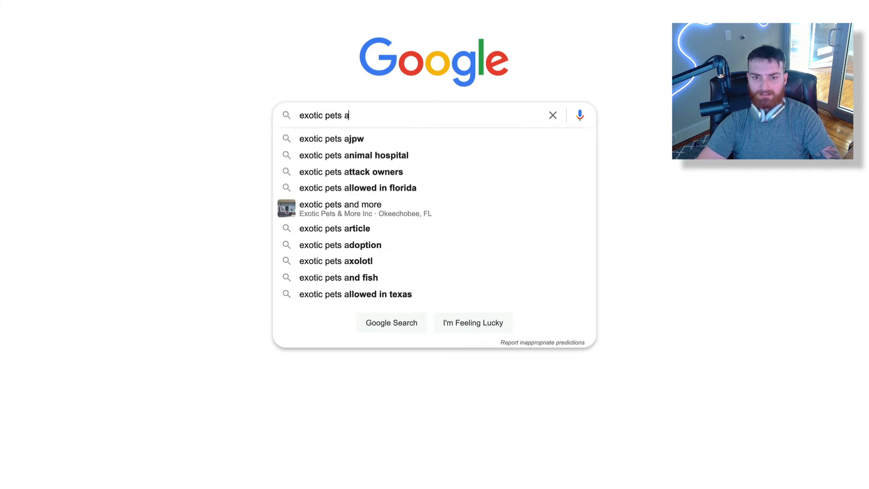
{"action": "key", "text": "BackSpace"}
{"action": "type", "text": "b"}
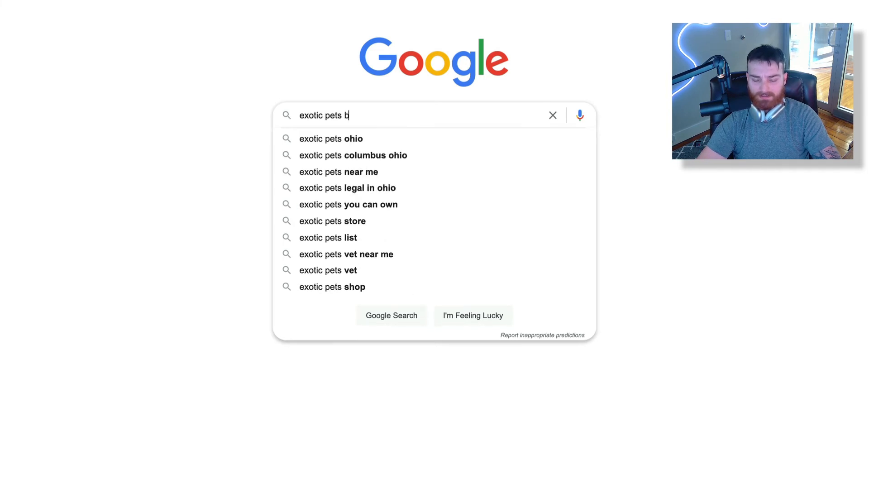
{"action": "key", "text": "BackSpace"}
{"action": "type", "text": "c"}
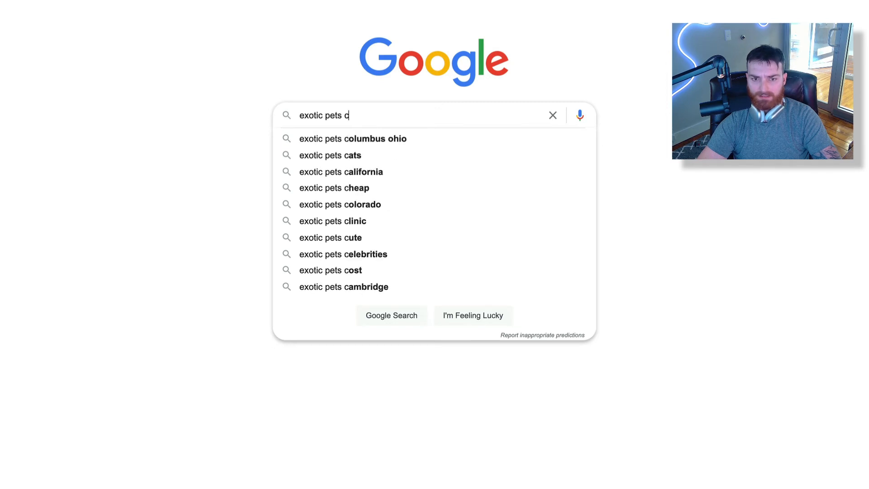
{"action": "key", "text": "BackSpace"}
{"action": "type", "text": "d"}
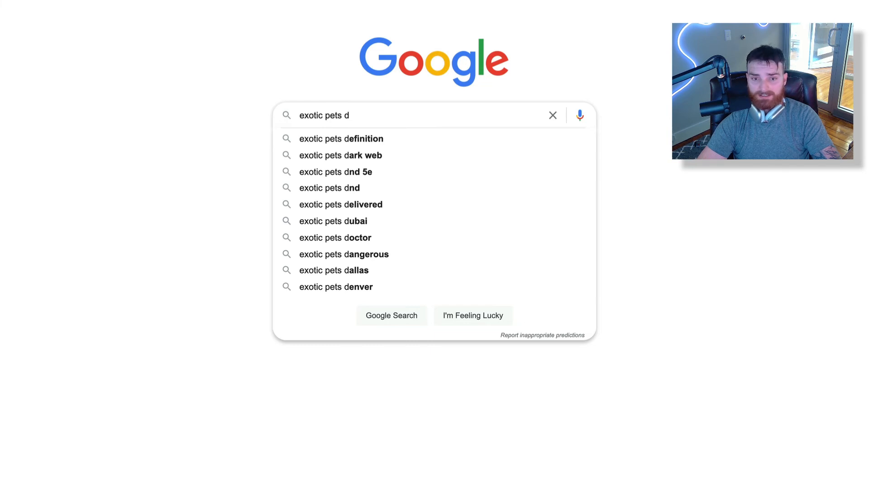
{"action": "key", "text": "BackSpace"}
{"action": "type", "text": "e"}
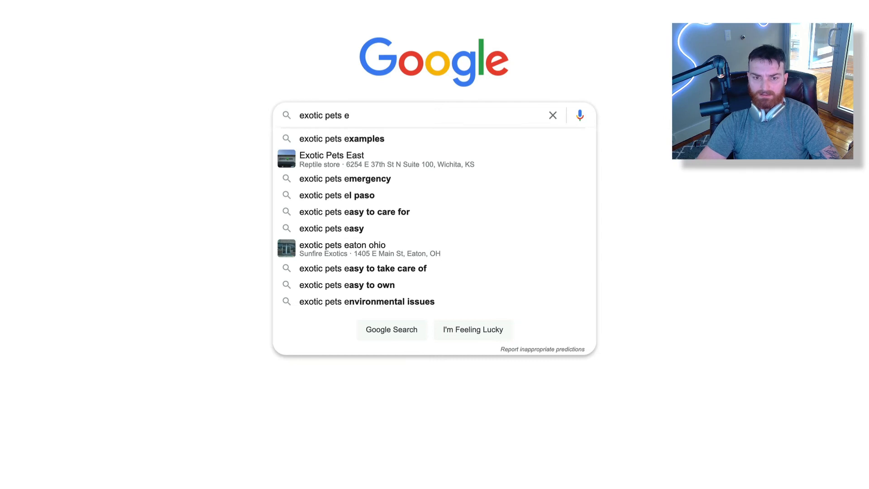
Search Google for the suggested "exotic pets easy to own" and select "Fennec Fox" in the featured snippet
{"action": "left_click", "coordinate": [408, 285]}
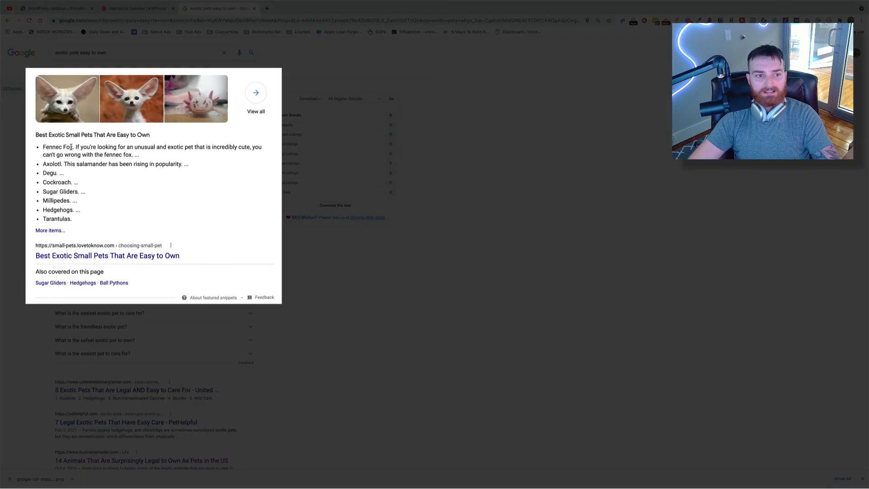
{"action": "left_click_drag", "start_coordinate": [86, 153], "coordinate": [61, 153]}
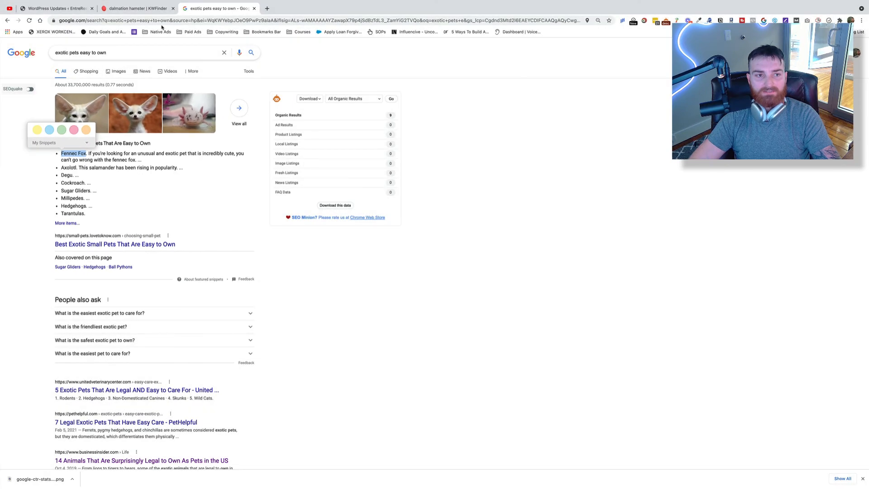
Switch to KWFinder and replace the search keyword with "pet axolotl"
{"action": "left_click", "coordinate": [138, 8]}
{"action": "left_click_drag", "start_coordinate": [55, 92], "coordinate": [36, 92]}
{"action": "left_click_drag", "start_coordinate": [36, 92], "coordinate": [15, 92]}
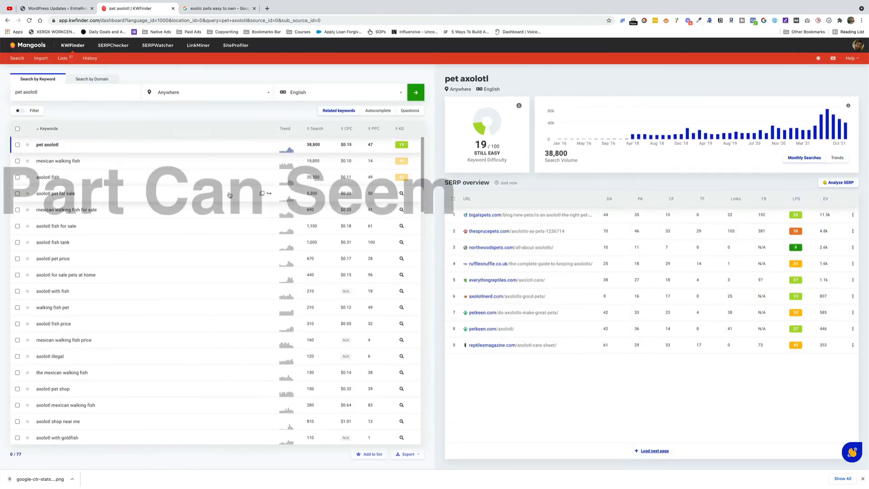
Calculate the difficulty of "axolotl pet for sale", "mexican walking fish for sale", "axolotl fish for sale" and "axolotl fish tank"
{"action": "left_click", "coordinate": [230, 195]}
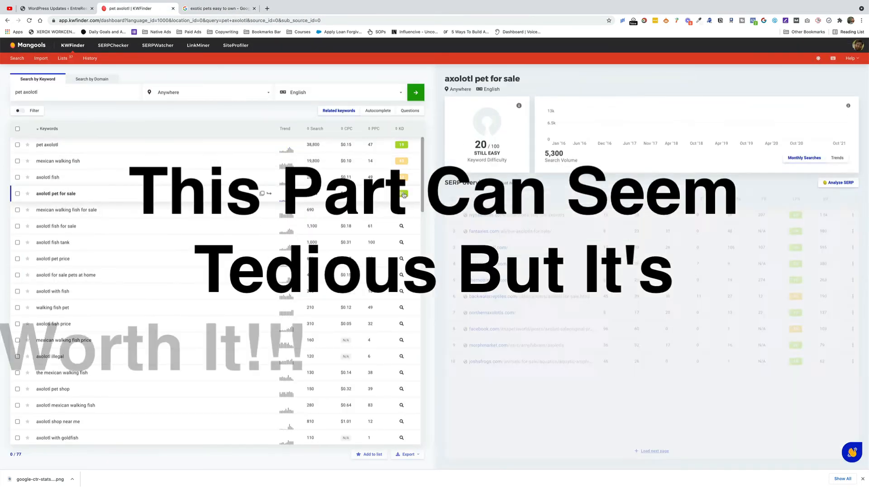
{"action": "left_click", "coordinate": [229, 209]}
{"action": "left_click", "coordinate": [231, 226]}
{"action": "left_click", "coordinate": [294, 242]}
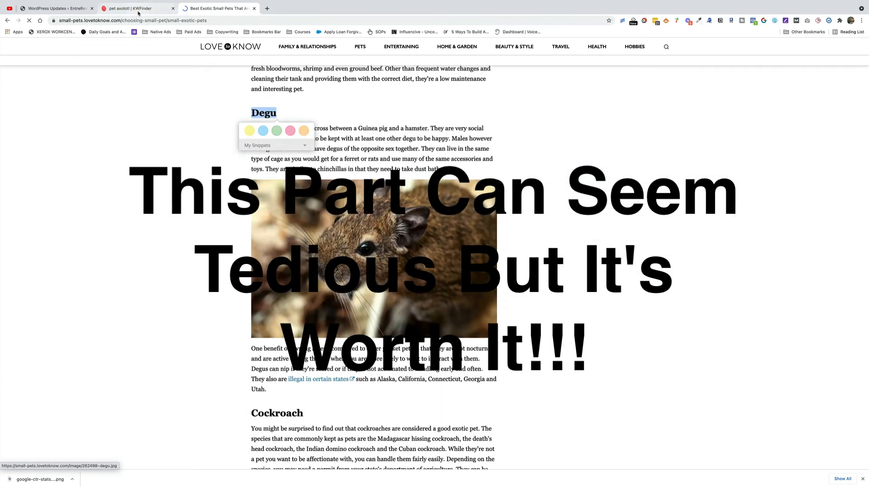
Return from the exotic small pets article to KWFinder and look up "degu price"
{"action": "left_click", "coordinate": [138, 13]}
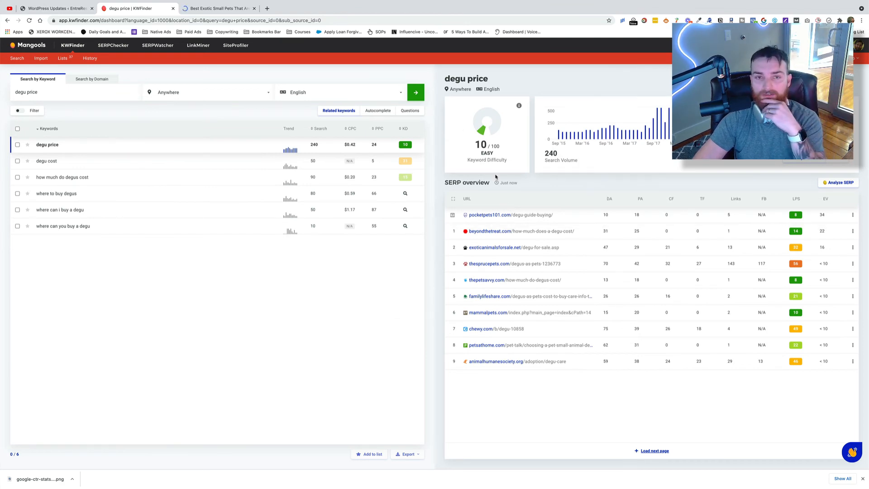
{"action": "left_click", "coordinate": [205, 9]}
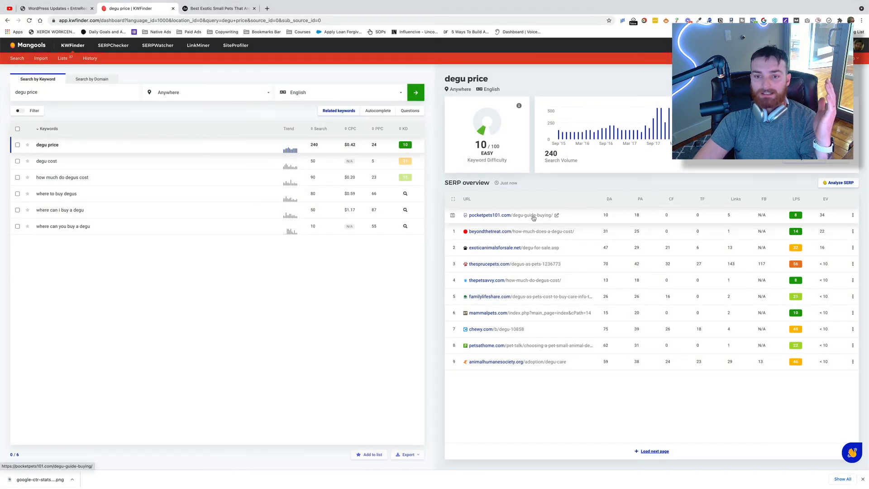
Open the pocketpets101.com degu buying guide from the SERP overview and read through the competing article
{"action": "left_click", "coordinate": [534, 232]}
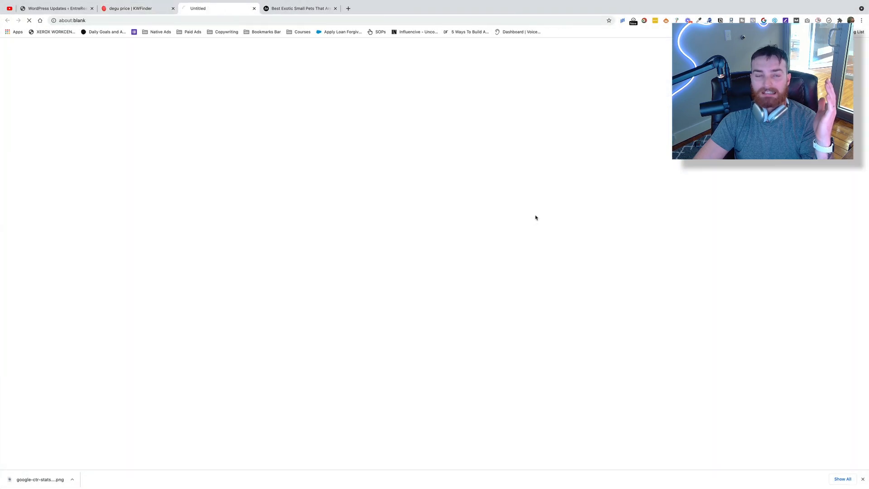
{"action": "left_click", "coordinate": [181, 18]}
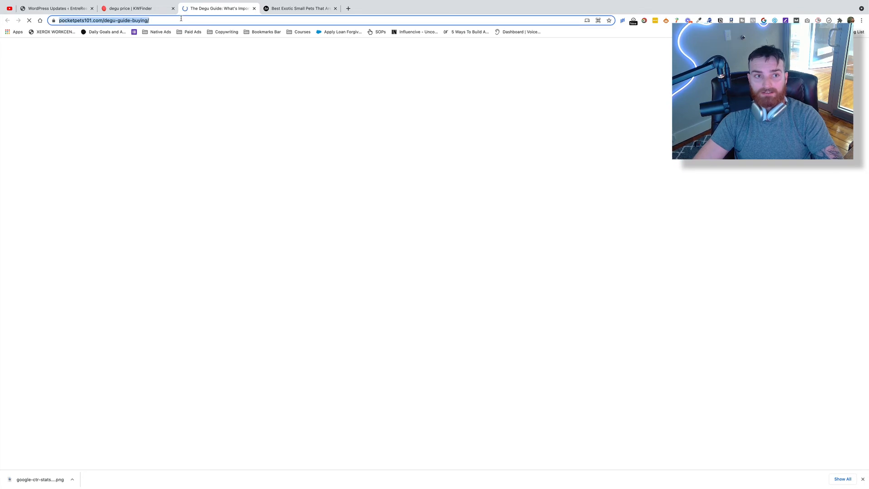
{"action": "left_click", "coordinate": [120, 9]}
{"action": "left_click", "coordinate": [222, 10]}
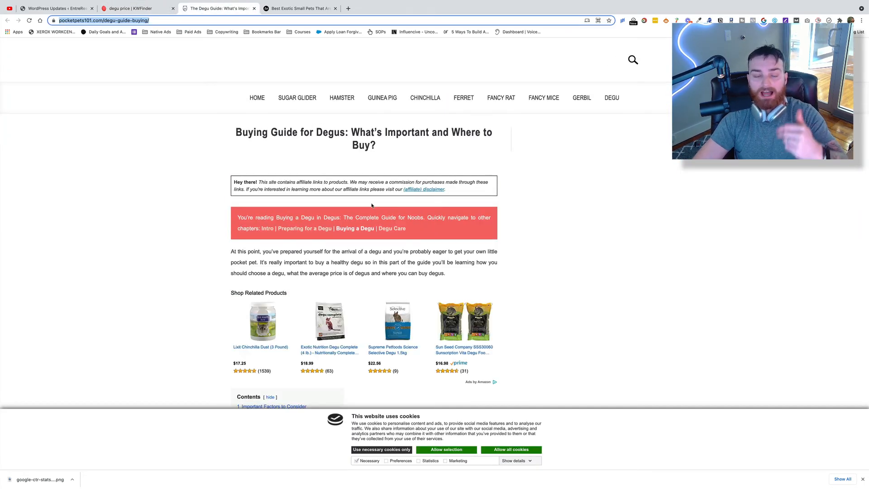
{"action": "scroll", "coordinate": [360, 208], "scroll_direction": "down", "scroll_amount": 3}
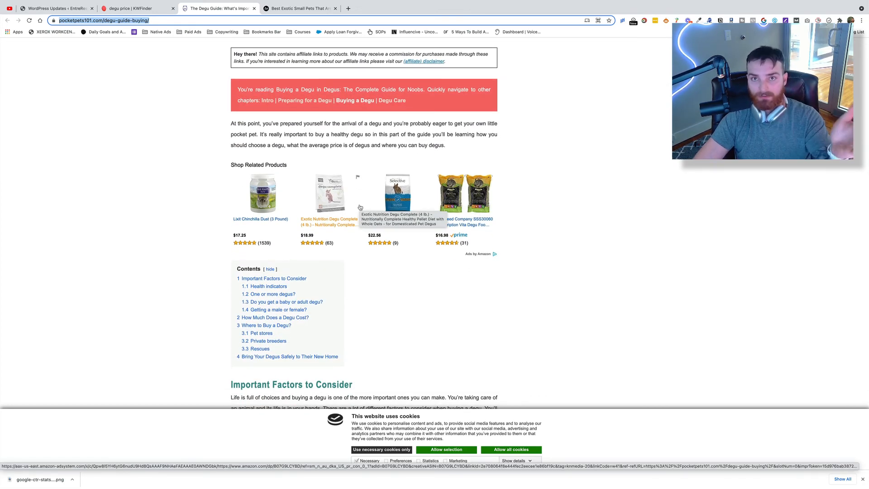
{"action": "scroll", "coordinate": [360, 207], "scroll_direction": "down", "scroll_amount": 2}
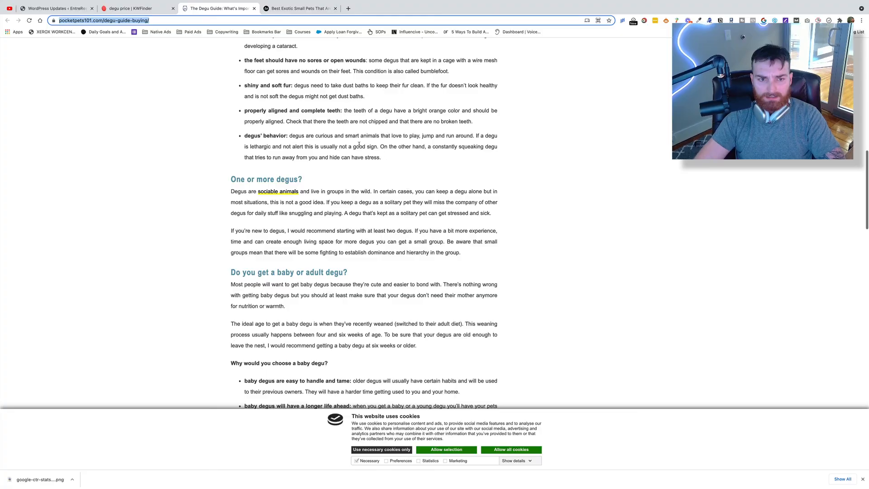
Read the rest of the degu buying guide through its sections on degu cost and where to buy one
{"action": "scroll", "coordinate": [323, 274], "scroll_direction": "down", "scroll_amount": 2}
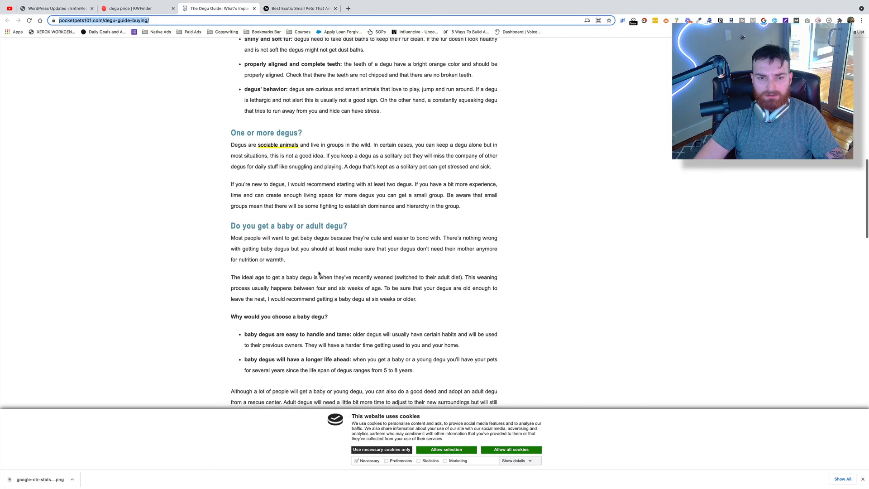
{"action": "scroll", "coordinate": [299, 237], "scroll_direction": "down", "scroll_amount": 5}
{"action": "scroll", "coordinate": [343, 253], "scroll_direction": "down", "scroll_amount": 4}
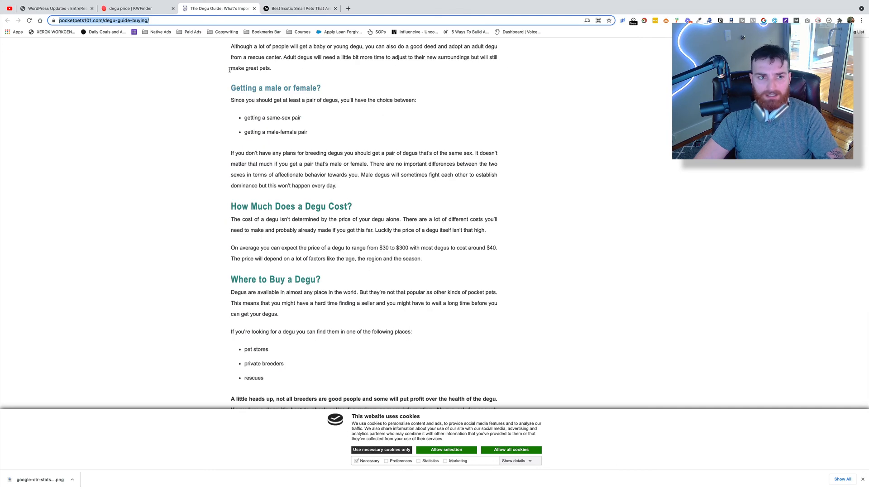
Return to KWFinder, show the keywords the pocketpets101.com degu buying guide ranks for, and review the list
{"action": "left_click", "coordinate": [147, 27]}
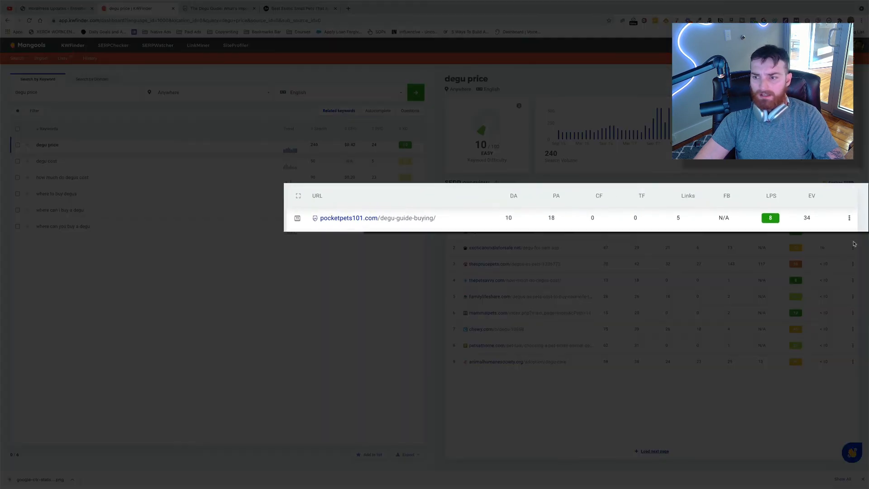
{"action": "left_click", "coordinate": [850, 219]}
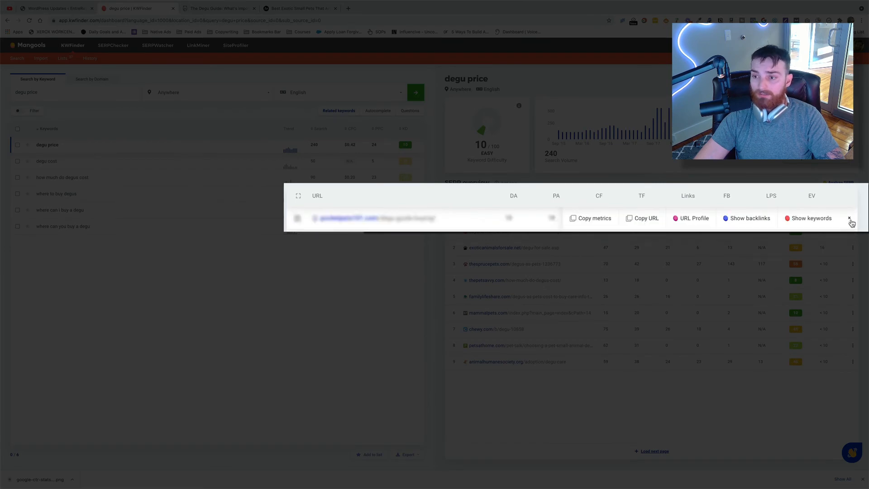
{"action": "left_click", "coordinate": [811, 218]}
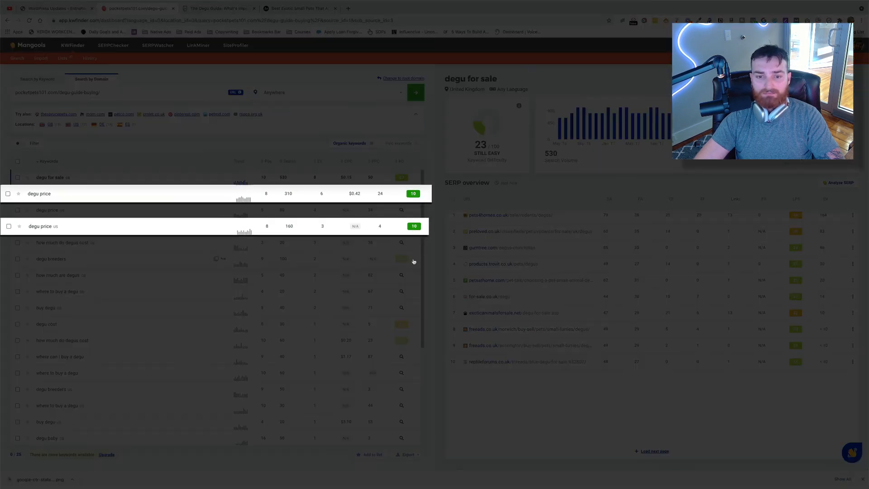
{"action": "scroll", "coordinate": [413, 267], "scroll_direction": "down", "scroll_amount": 3}
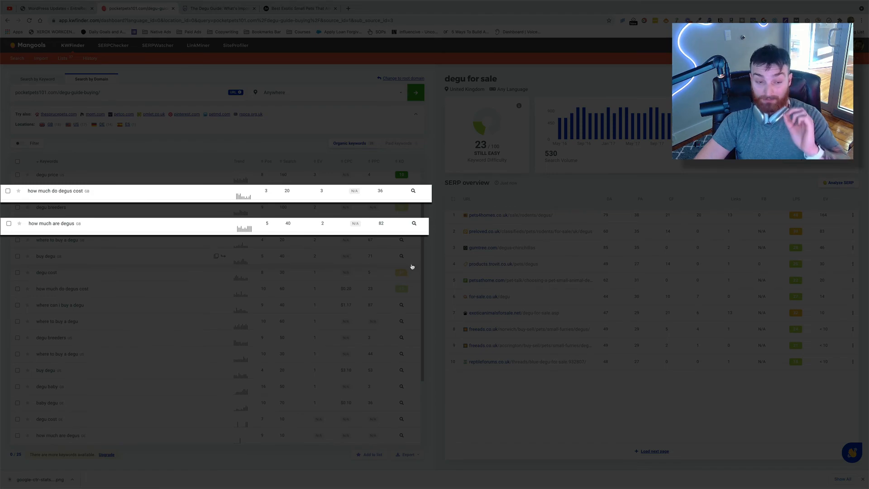
{"action": "scroll", "coordinate": [412, 266], "scroll_direction": "up", "scroll_amount": 3}
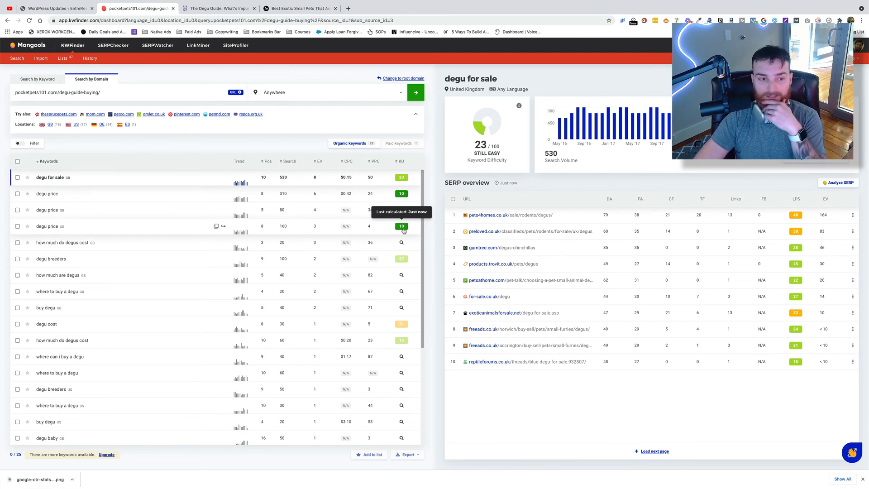
Calculate the difficulty of the US keywords "degu breeders" and "where to buy a degu", and review the remaining ranking keywords
{"action": "left_click", "coordinate": [401, 388]}
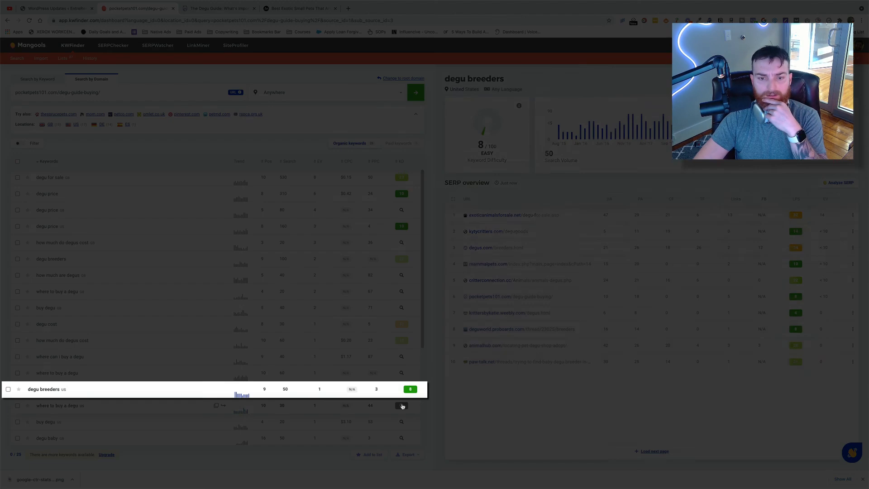
{"action": "left_click", "coordinate": [402, 404]}
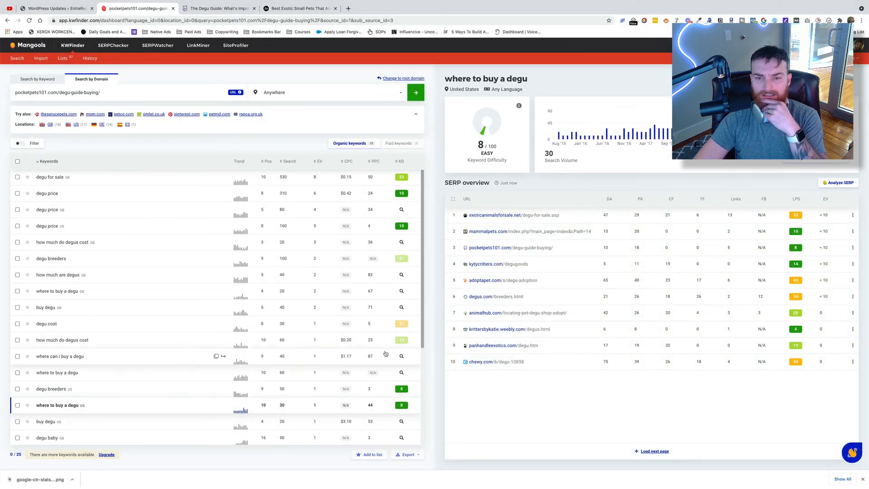
{"action": "scroll", "coordinate": [385, 354], "scroll_direction": "down", "scroll_amount": 1}
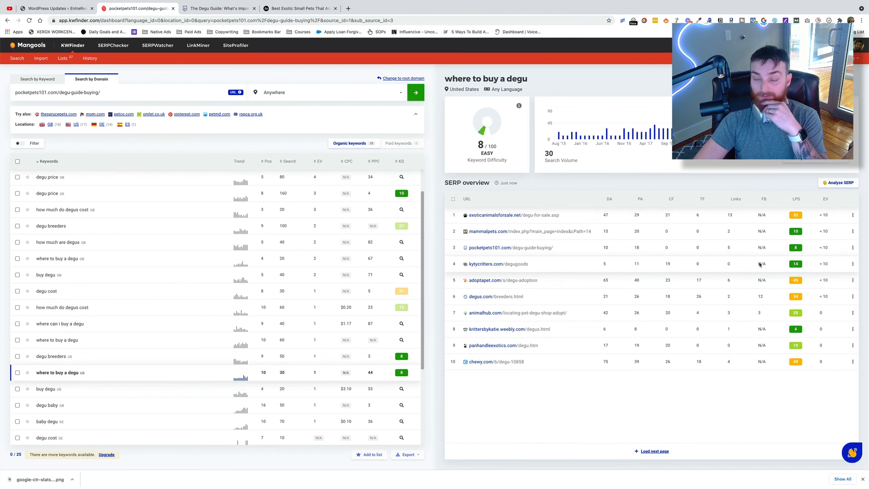
{"action": "scroll", "coordinate": [320, 304], "scroll_direction": "down", "scroll_amount": 4}
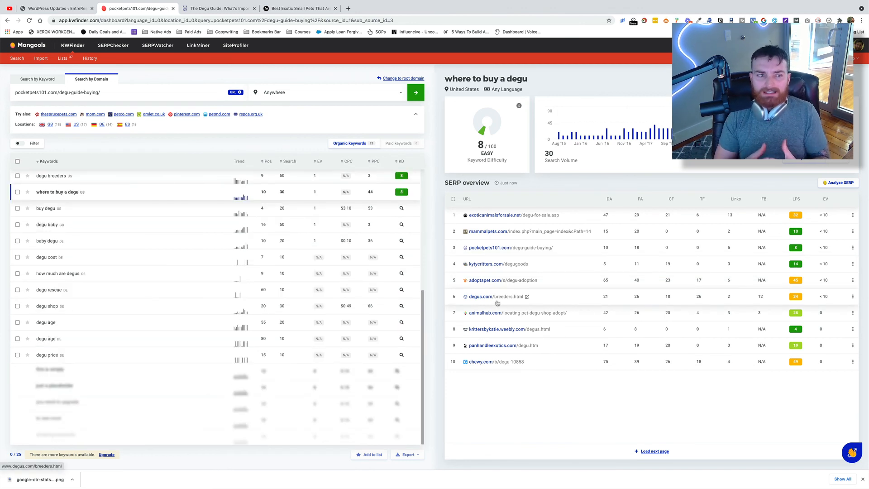